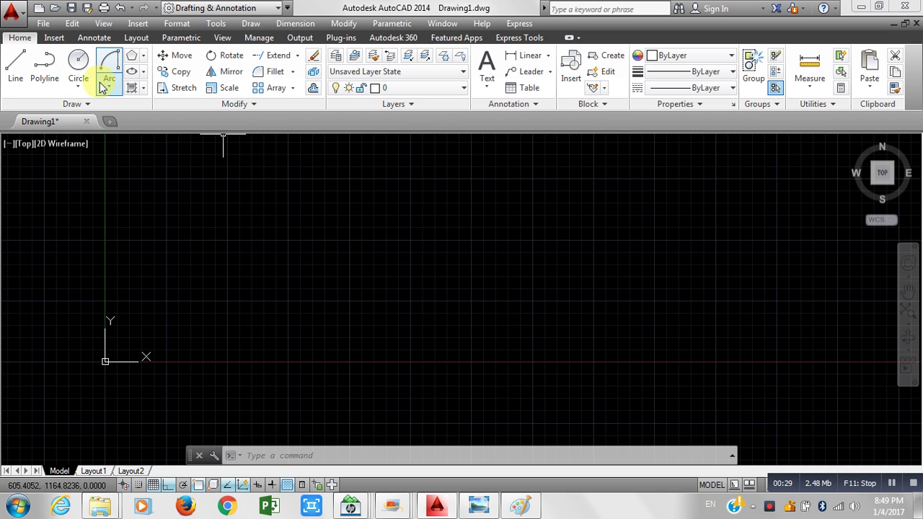
Draw a circle with a radius of about 321 units in the upper middle of the drawing area.
click(77, 61)
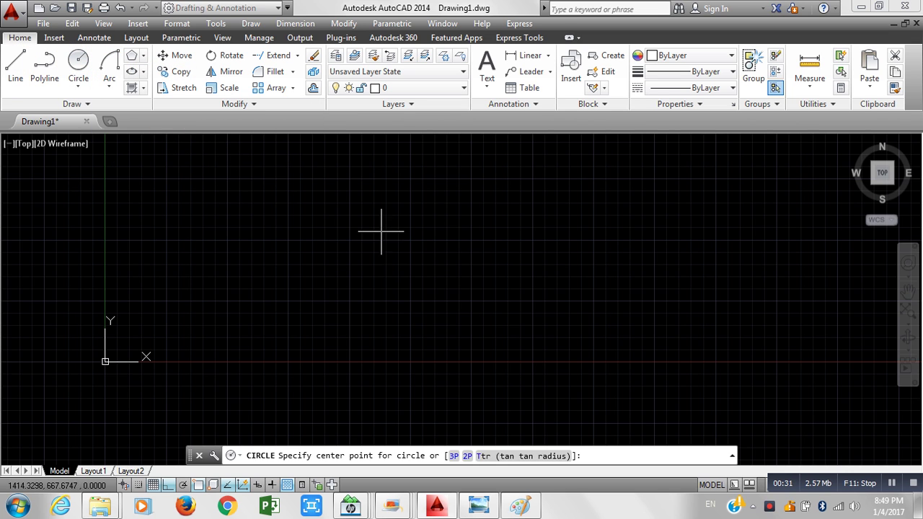
click(382, 231)
click(441, 252)
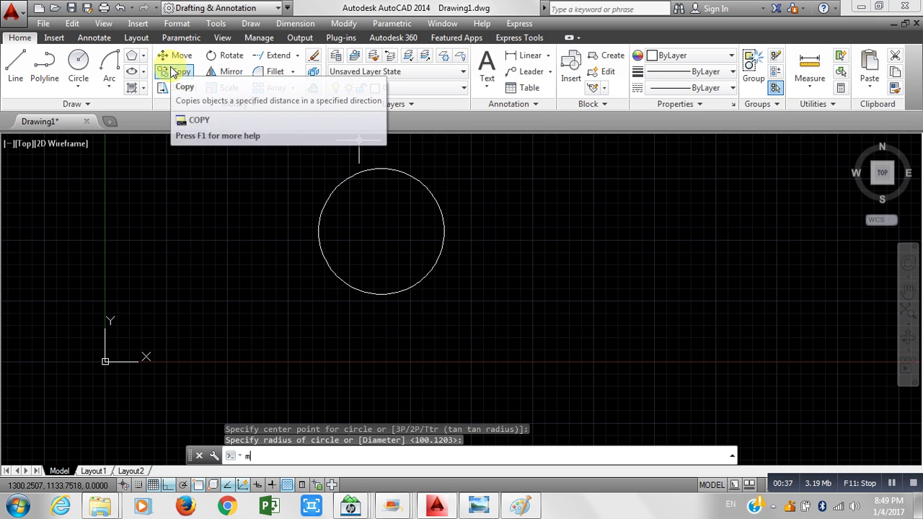
Move the circle 5 units horizontally to the right, using its centre as the base point.
text(m)
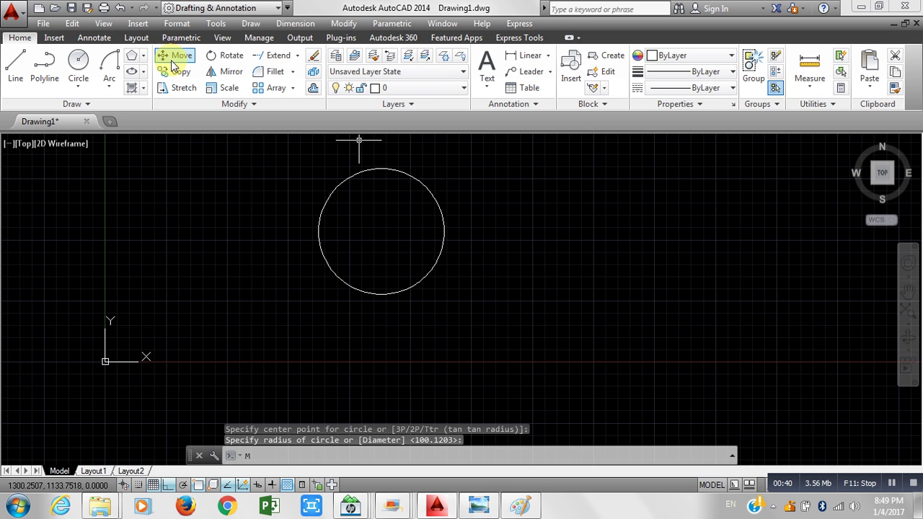
click(166, 56)
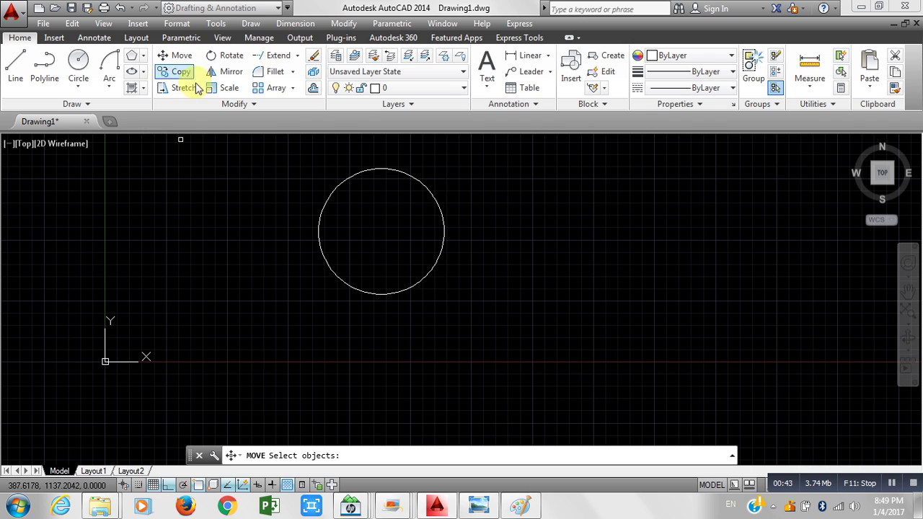
click(360, 290)
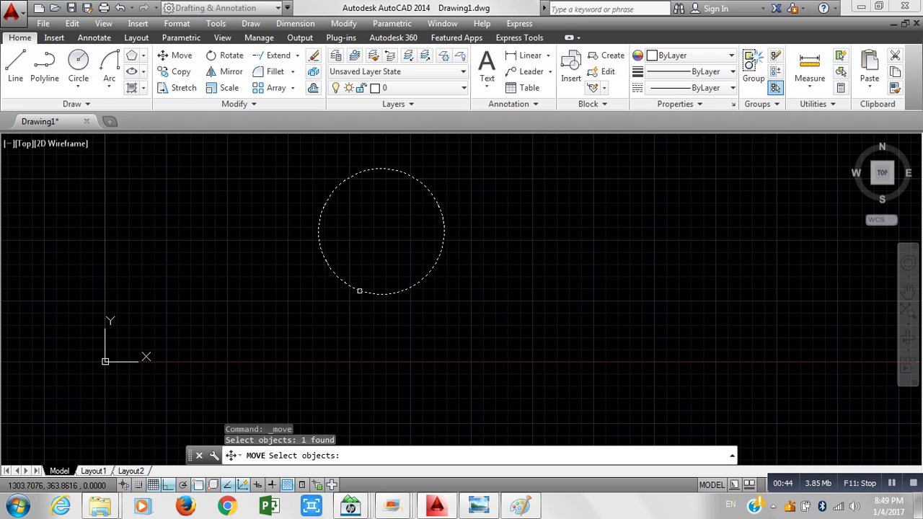
key(Return)
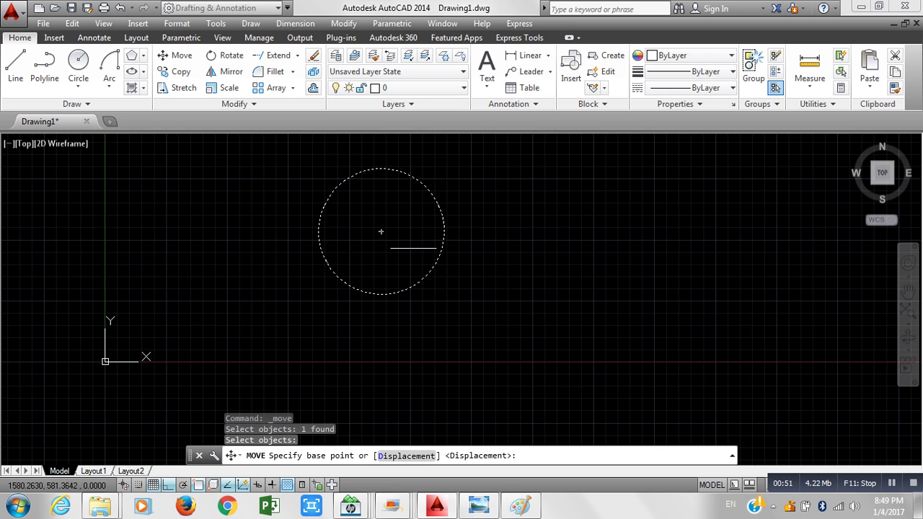
click(381, 231)
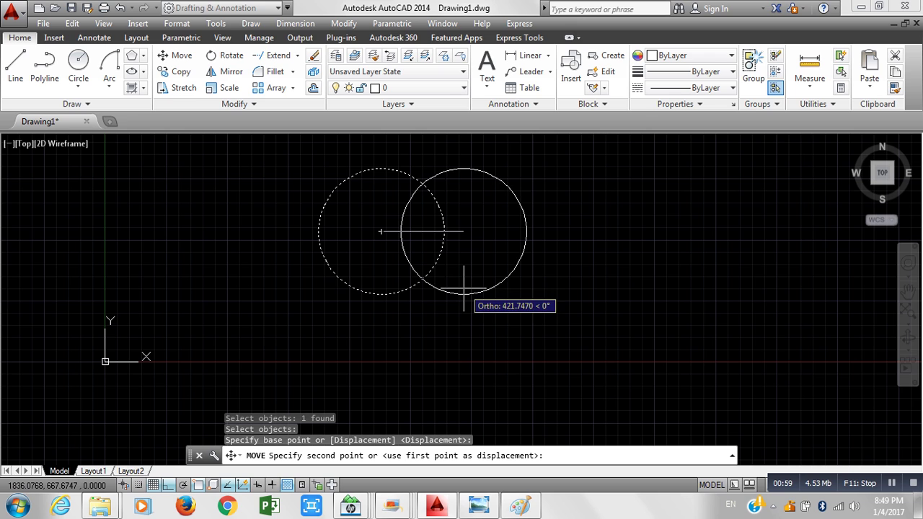
text(5)
key(Return)
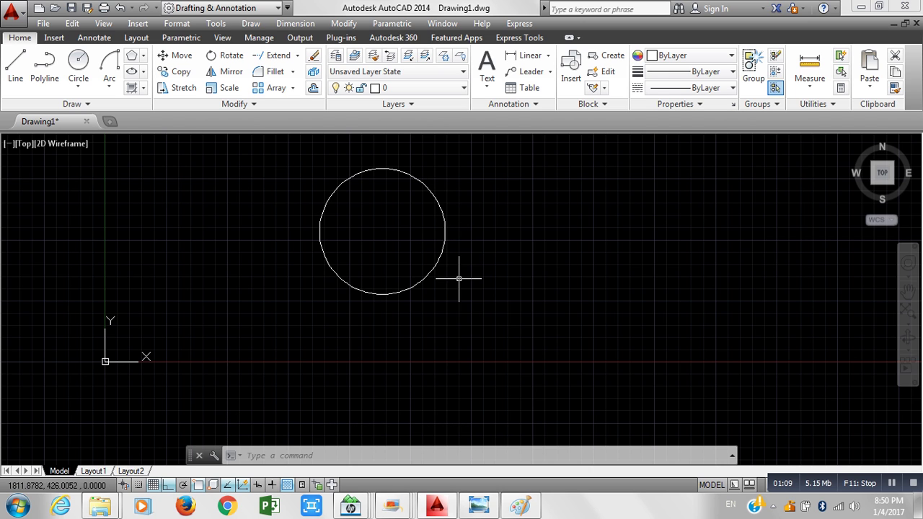
Erase the moved circle and draw a smaller circle nearer the Y axis, above the X axis.
click(443, 253)
key(Delete)
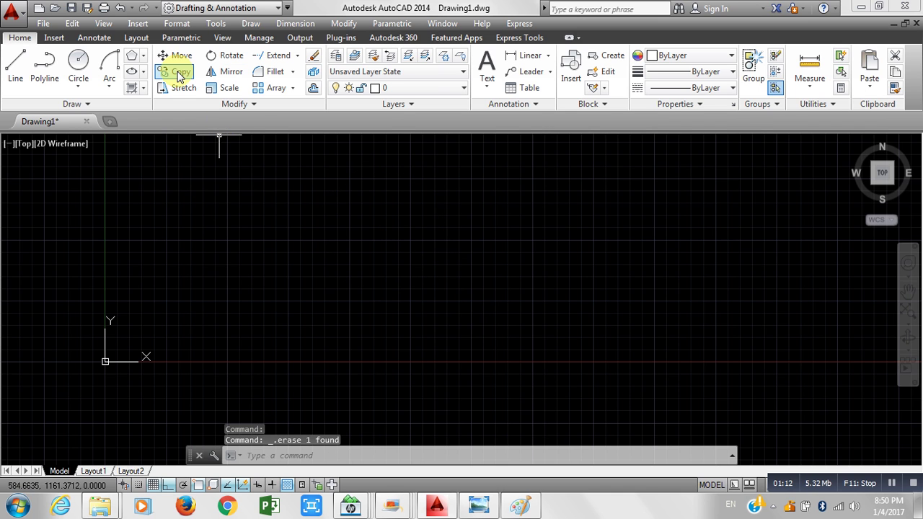
click(90, 64)
click(238, 200)
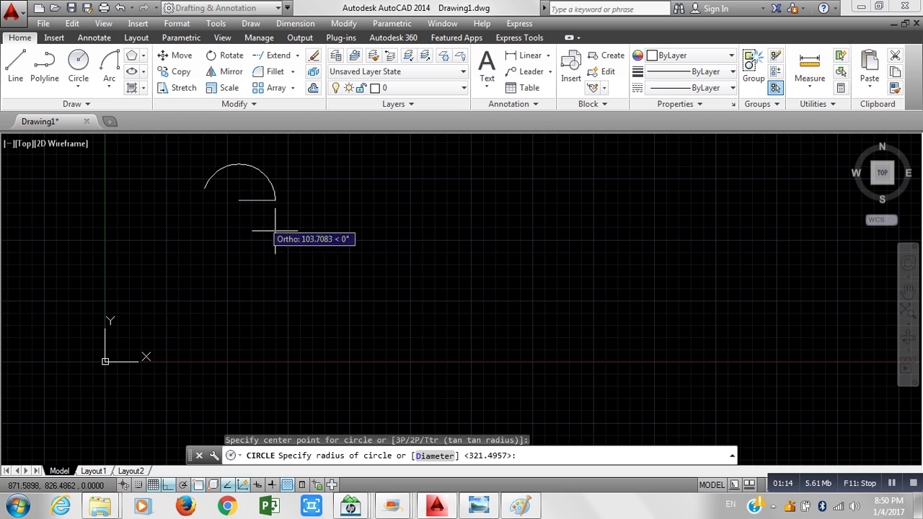
click(262, 226)
Copy the circle from its centre three times, placing two copies in line to its right and one directly below it.
click(186, 73)
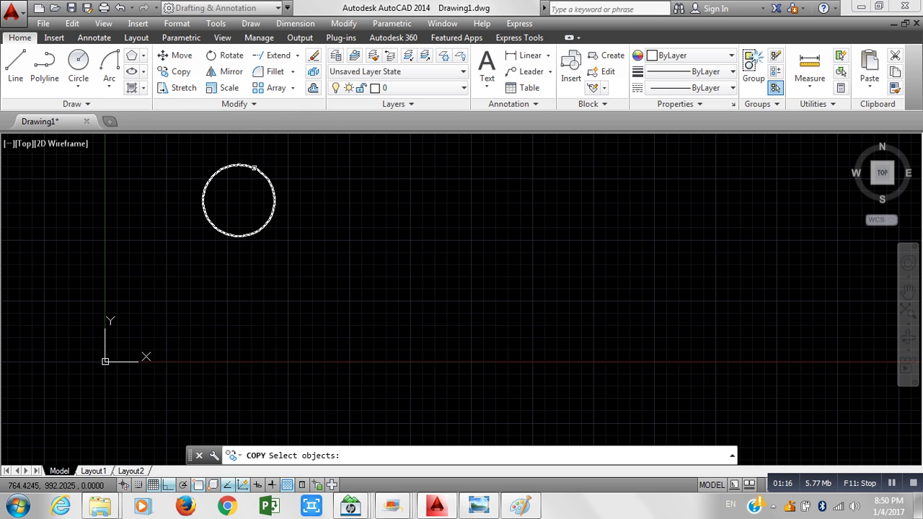
click(254, 168)
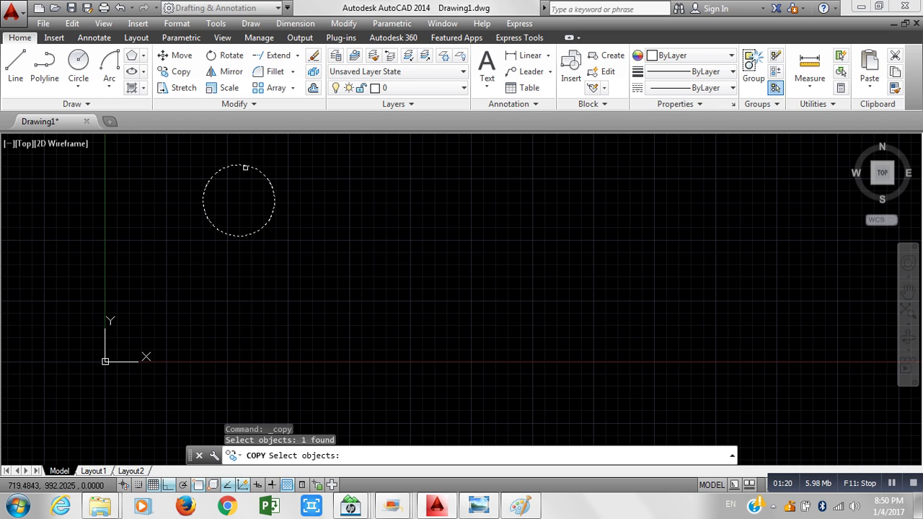
key(Return)
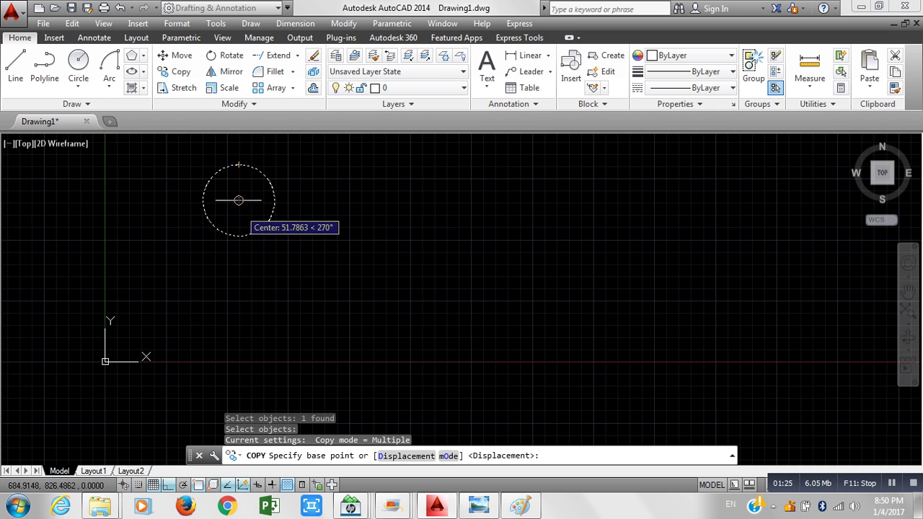
click(239, 200)
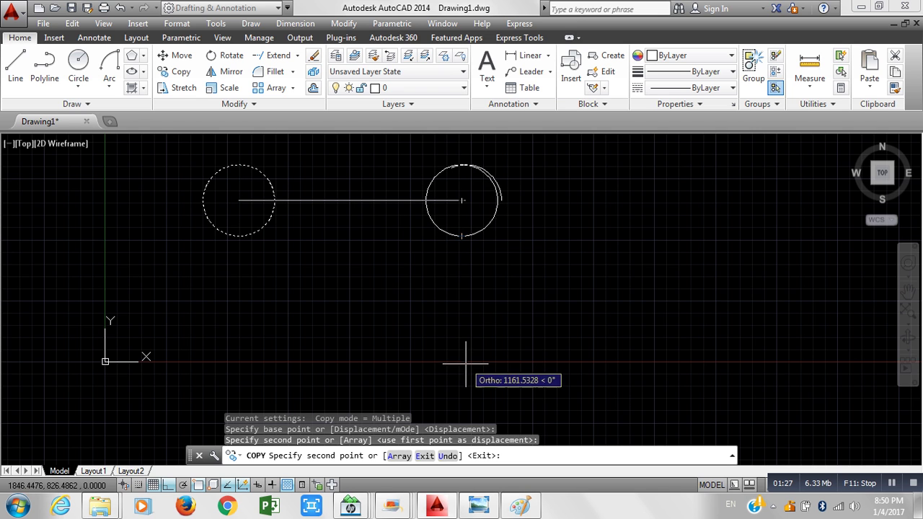
click(584, 293)
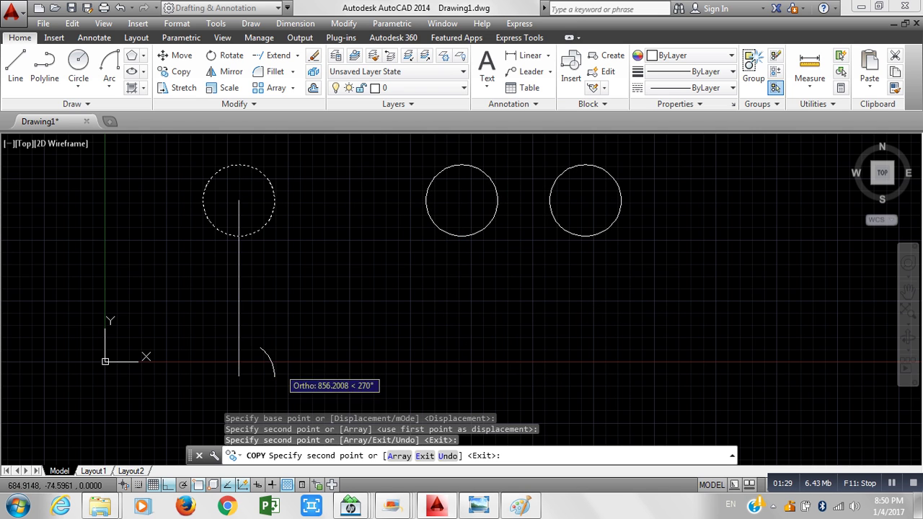
click(235, 336)
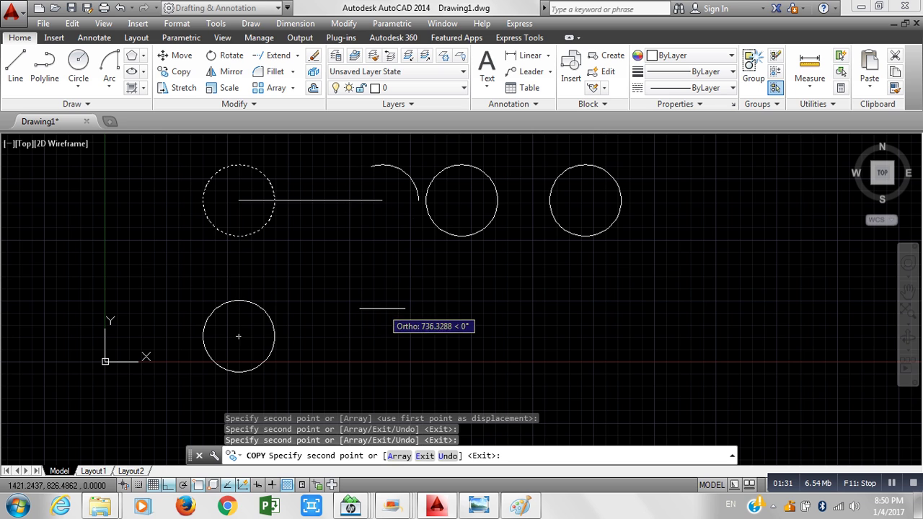
key(Return)
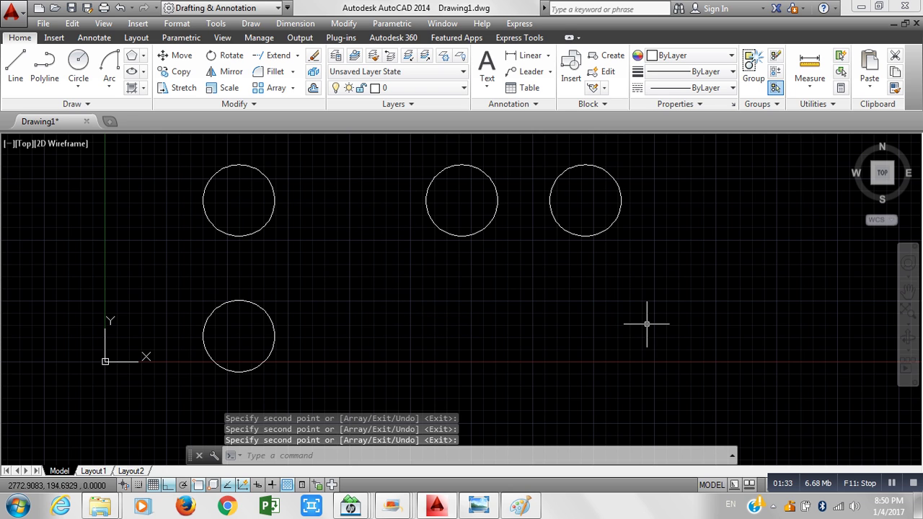
Erase all four circles from the drawing.
click(655, 383)
click(171, 163)
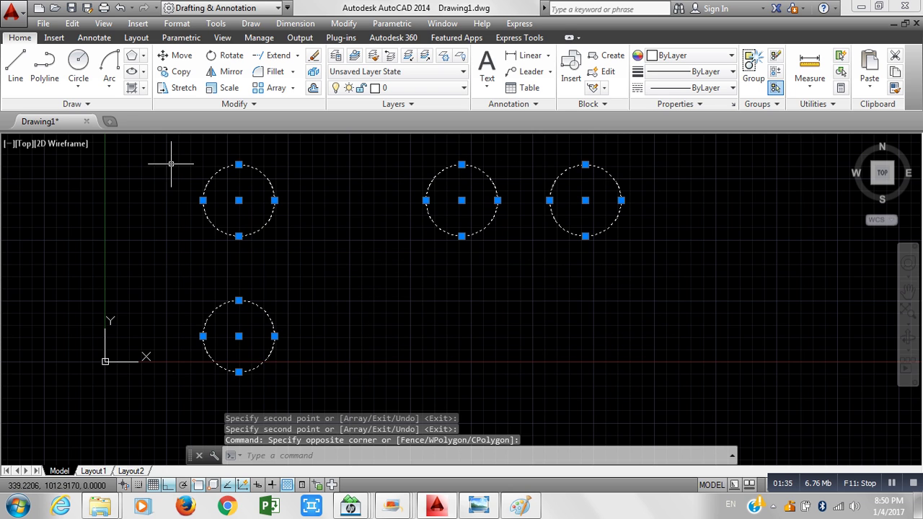
key(Delete)
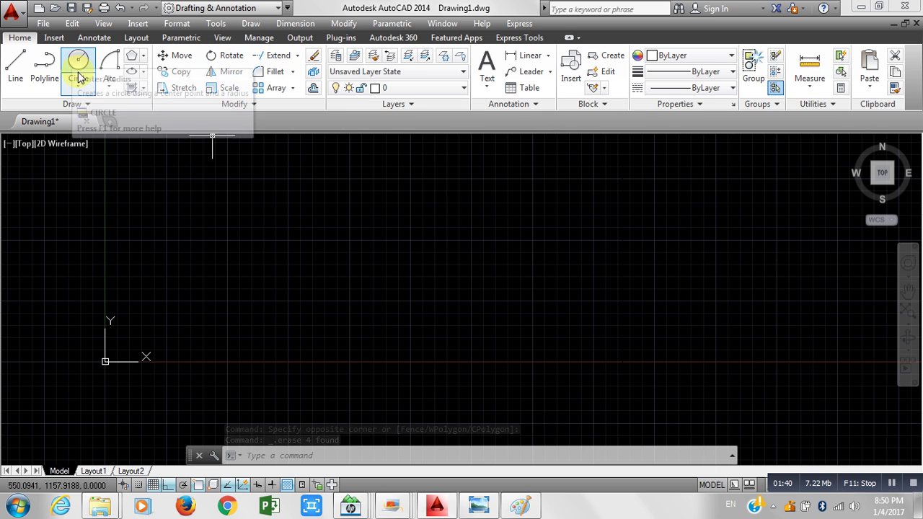
Draw a closed four-sided outline with lines: horizontal top, vertical left side, longer horizontal base and slanted right side.
click(15, 63)
click(446, 216)
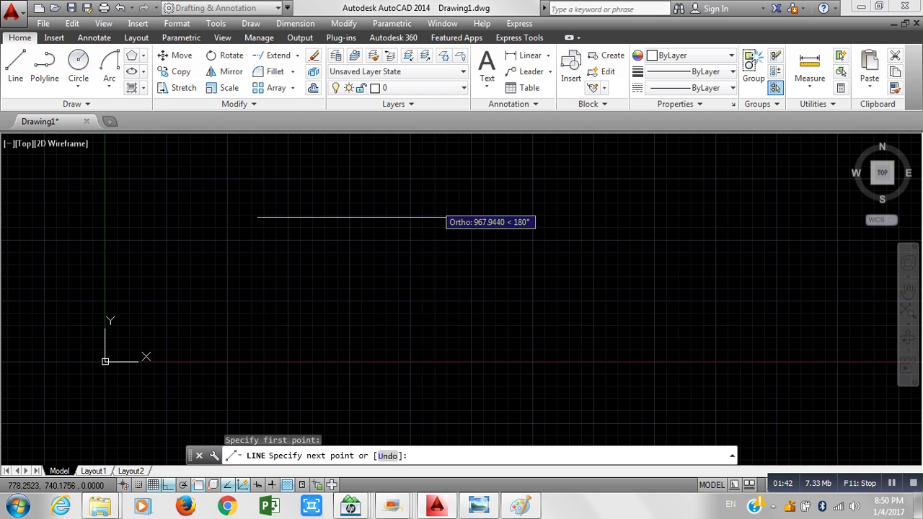
click(224, 213)
click(245, 356)
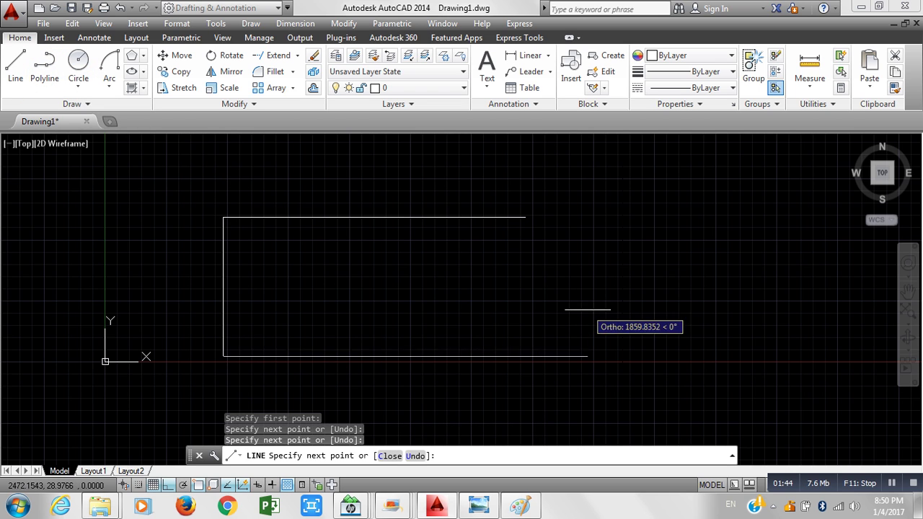
click(684, 308)
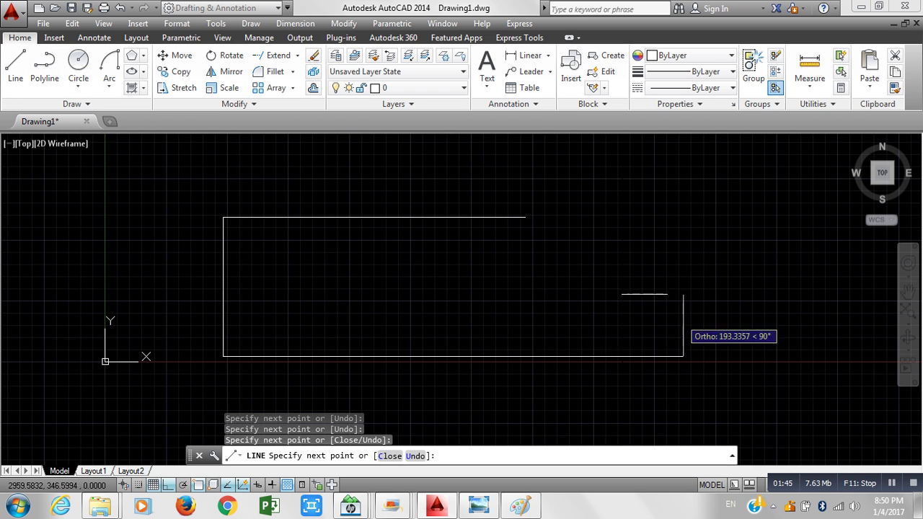
click(525, 217)
key(Return)
Zoom to the whole drawing with the All option and bring the entire four-sided outline into view.
middle_drag(697, 305, 540, 294)
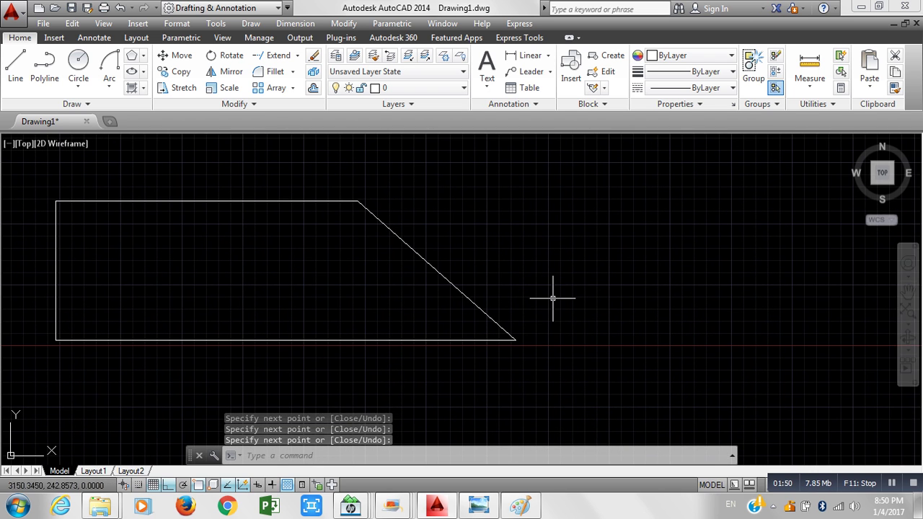
text(z)
key(Return)
text(a)
key(Return)
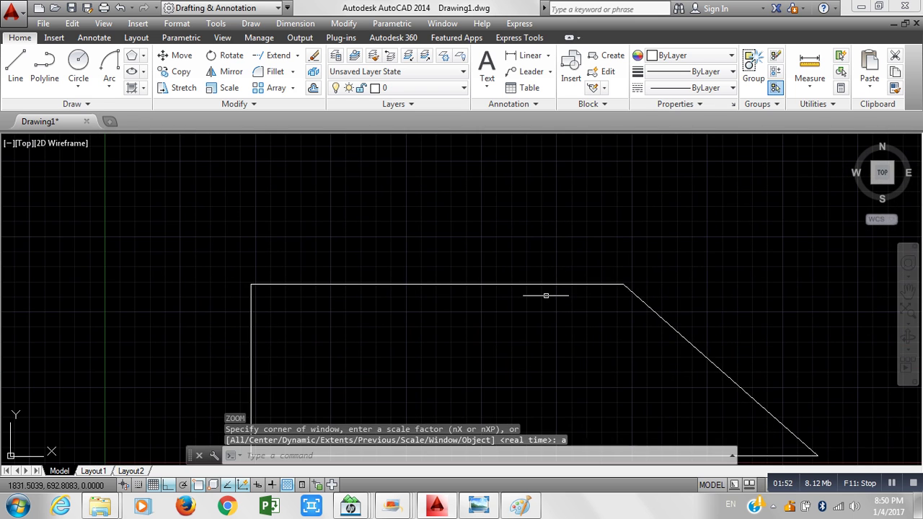
scroll(546, 295, down, 1)
middle_drag(546, 292, 351, 258)
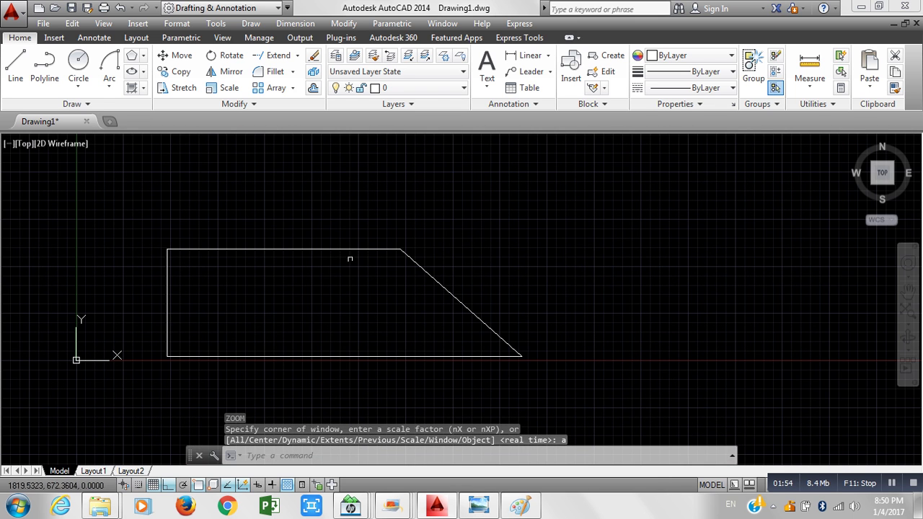
Rotate the whole four-sided outline by 45 degrees about its pointed lower-right corner, with Ortho mode turned off.
click(228, 55)
click(546, 389)
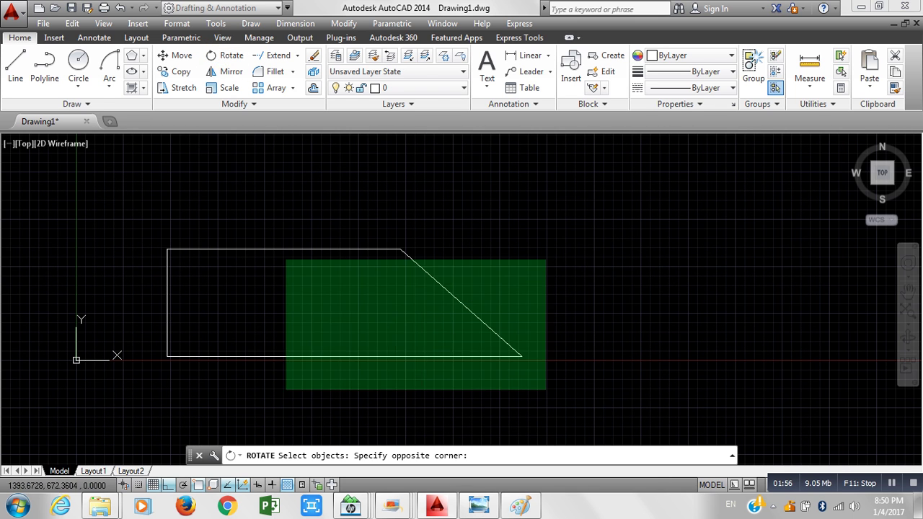
click(99, 196)
key(Return)
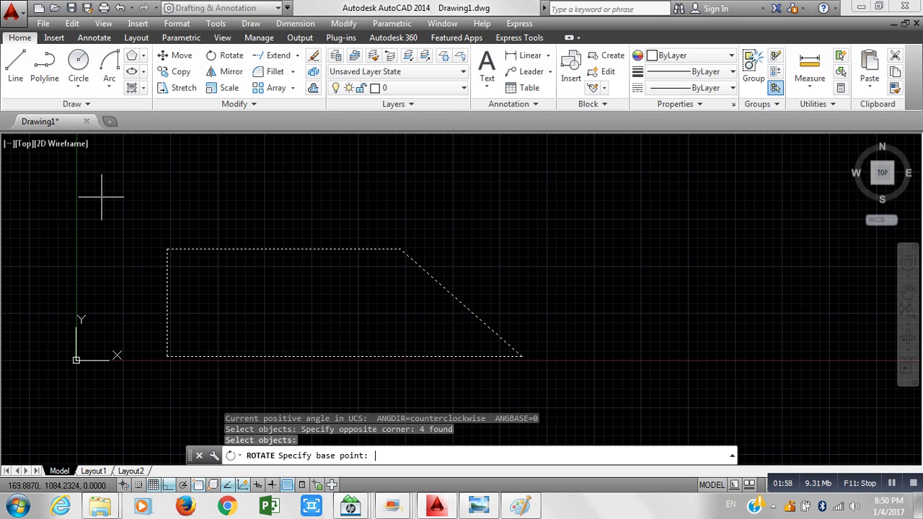
click(522, 356)
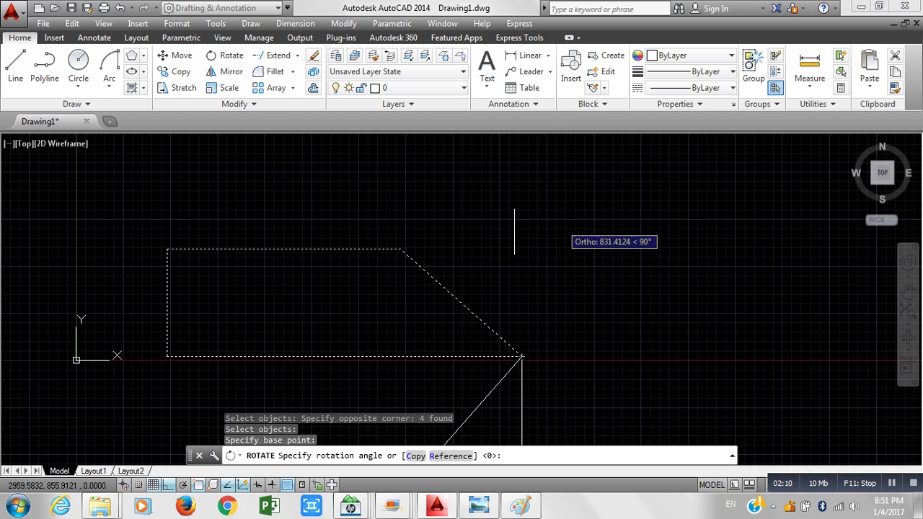
scroll(469, 294, down, 1)
middle_drag(469, 294, 460, 238)
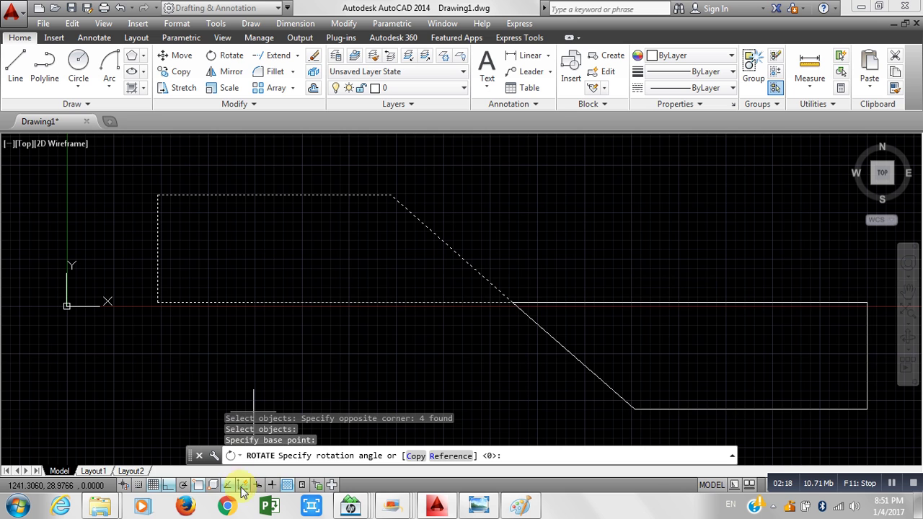
click(172, 485)
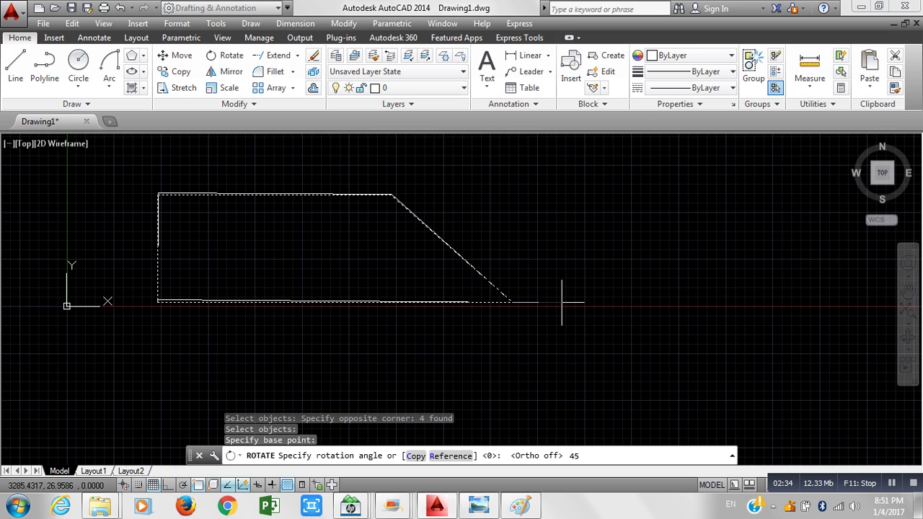
key(Return)
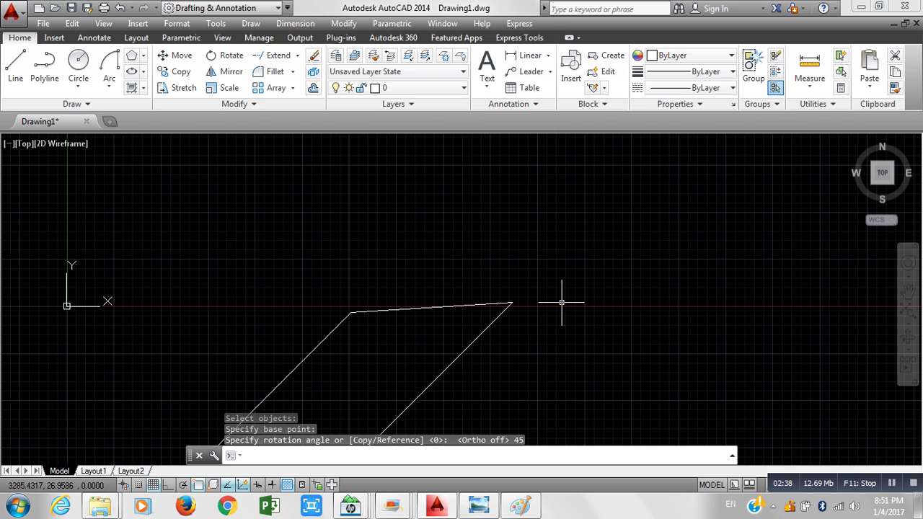
Erase all four lines of the rotated outline.
scroll(500, 351, down, 2)
mouse_move(501, 350)
middle_down()
mouse_move(496, 223)
mouse_move(499, 233)
middle_up()
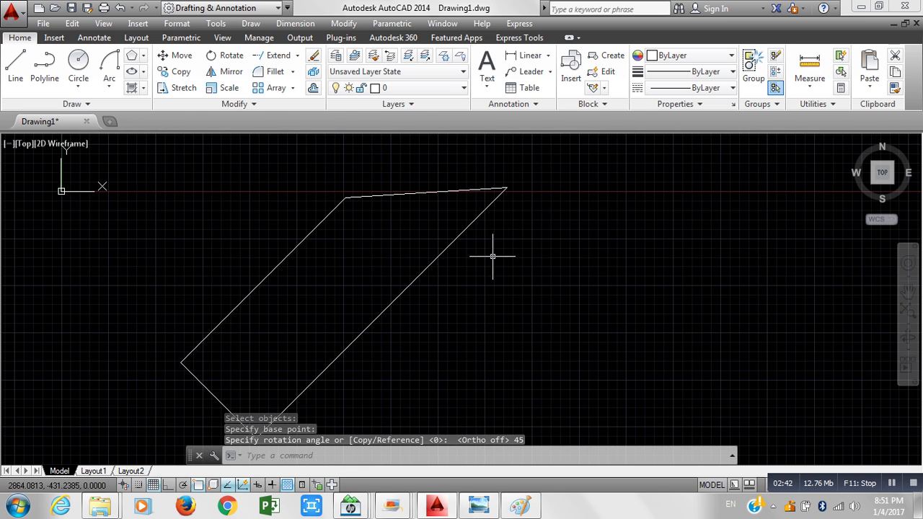
click(421, 396)
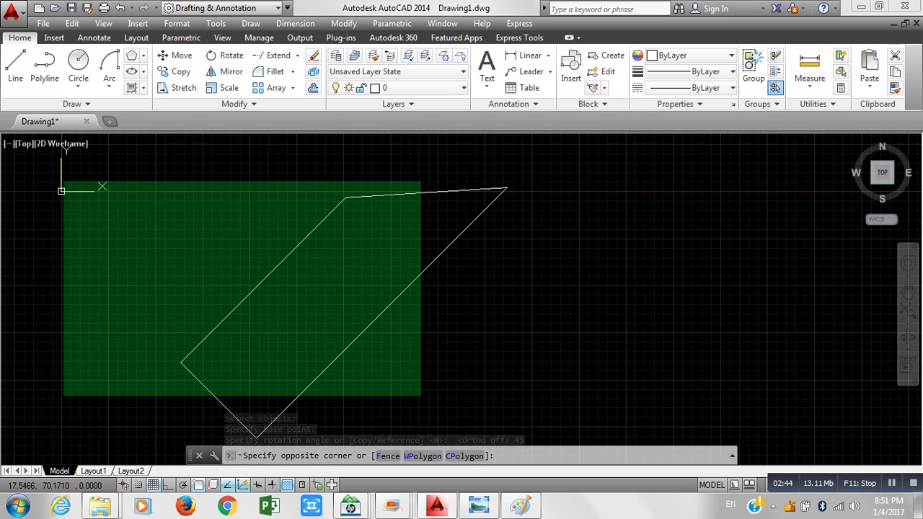
click(95, 185)
key(Delete)
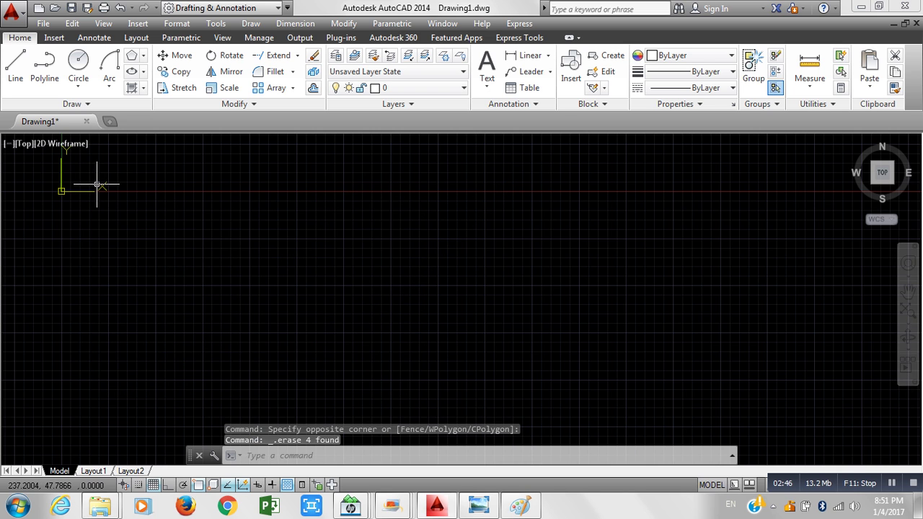
middle_drag(101, 190, 270, 336)
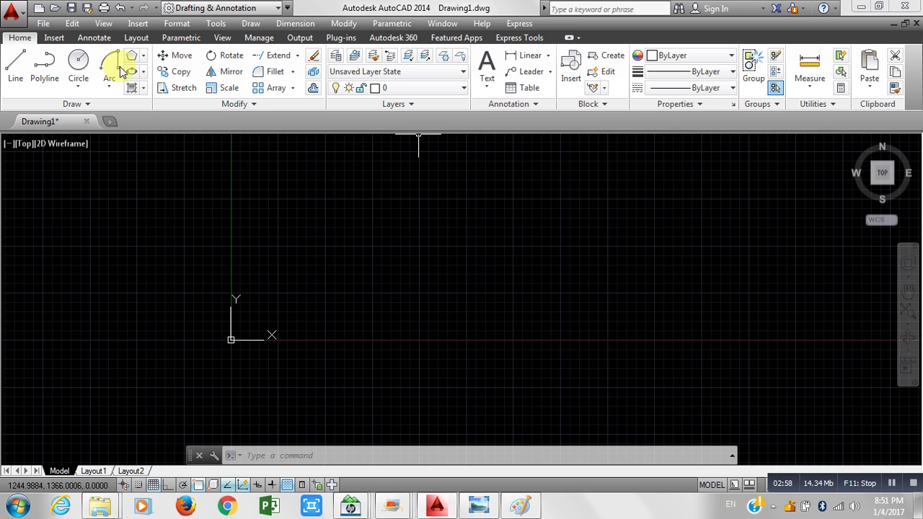
click(15, 63)
click(519, 201)
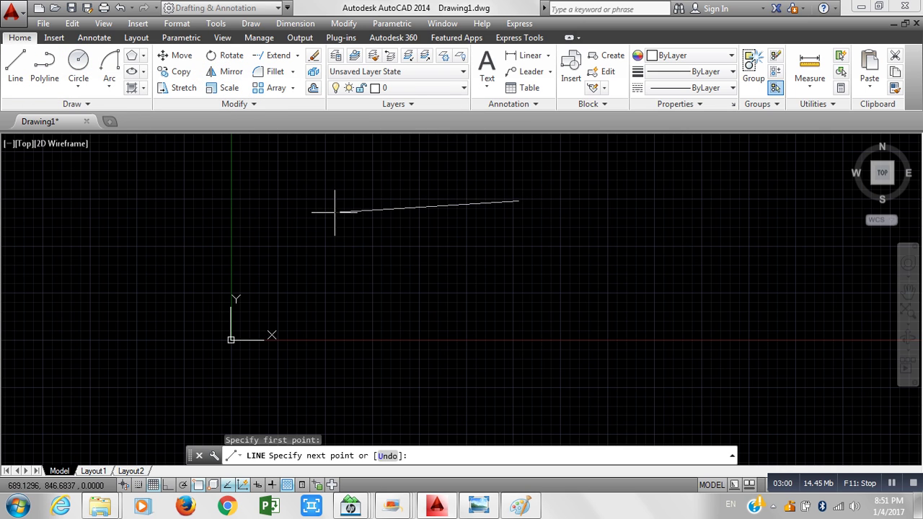
key(ctrl+z)
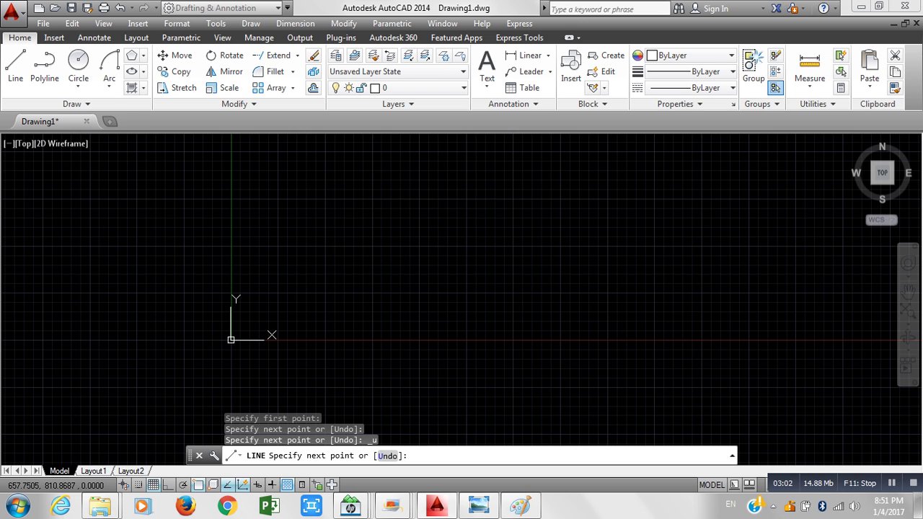
key(Escape)
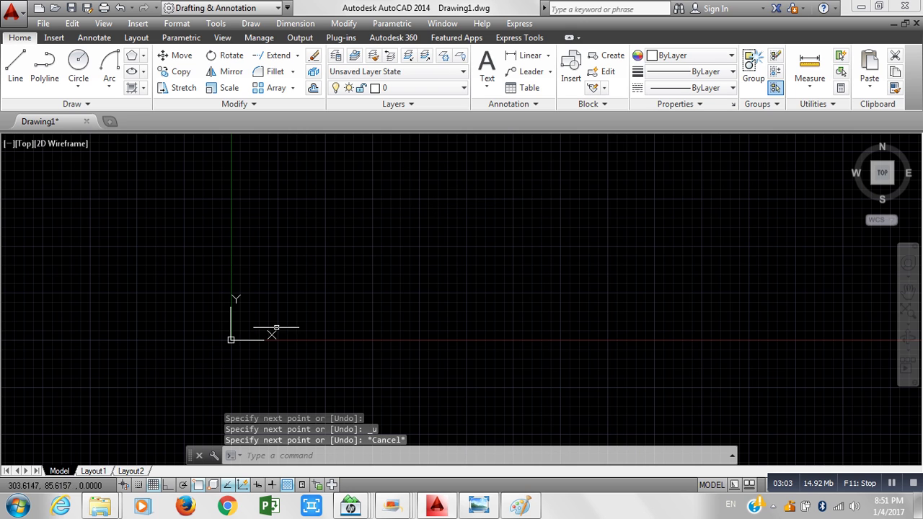
With Ortho mode on, draw a closed four-sided outline with lines: horizontal top, vertical left side, longer horizontal base and slanted right side.
click(167, 484)
click(25, 55)
click(404, 201)
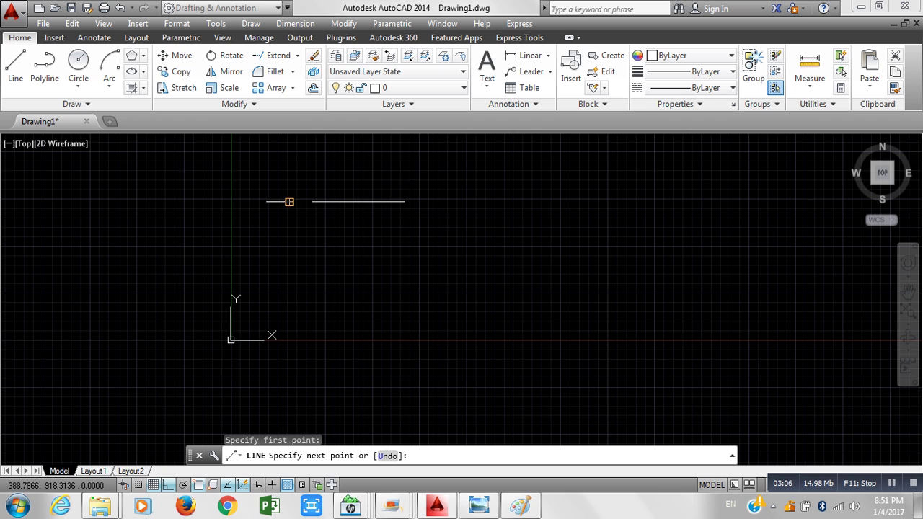
click(288, 201)
click(282, 272)
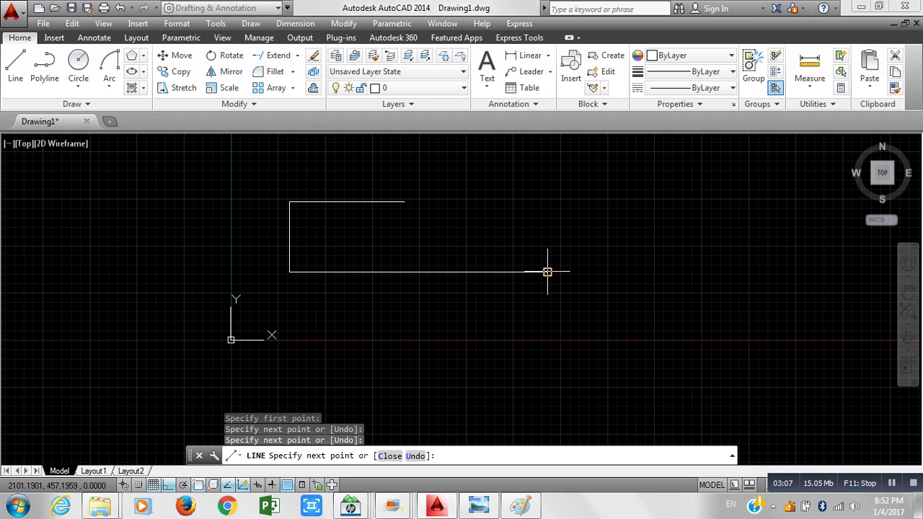
click(404, 201)
key(Escape)
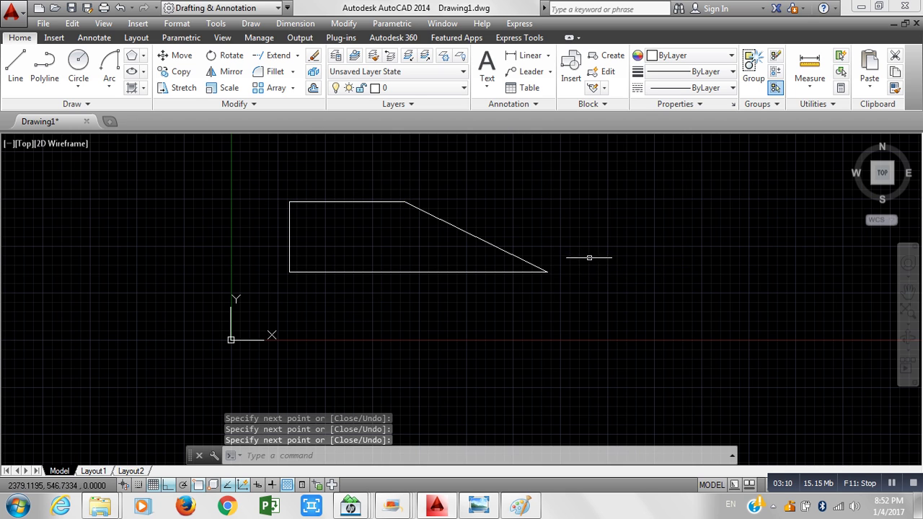
Try mirroring the whole outline across a vertical line through its pointed lower-right corner, keeping the source objects, and undo the mirror.
click(555, 332)
click(241, 168)
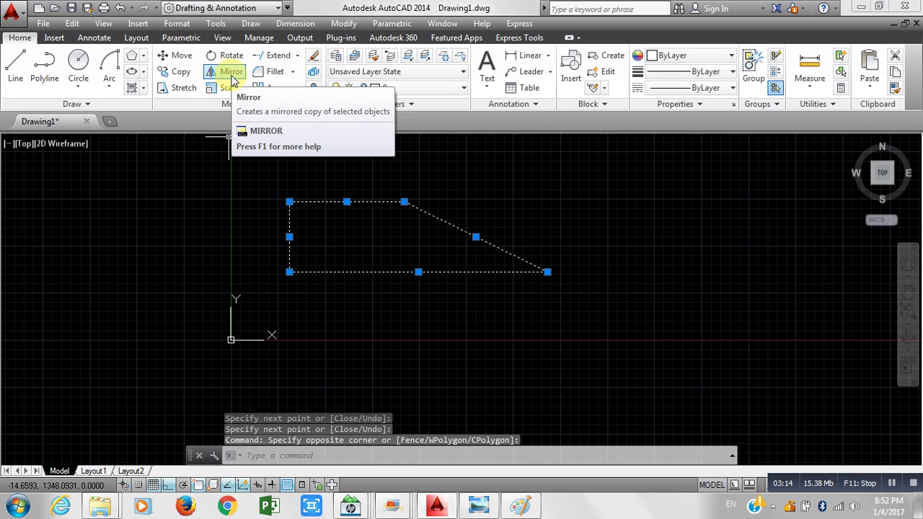
text(MI)
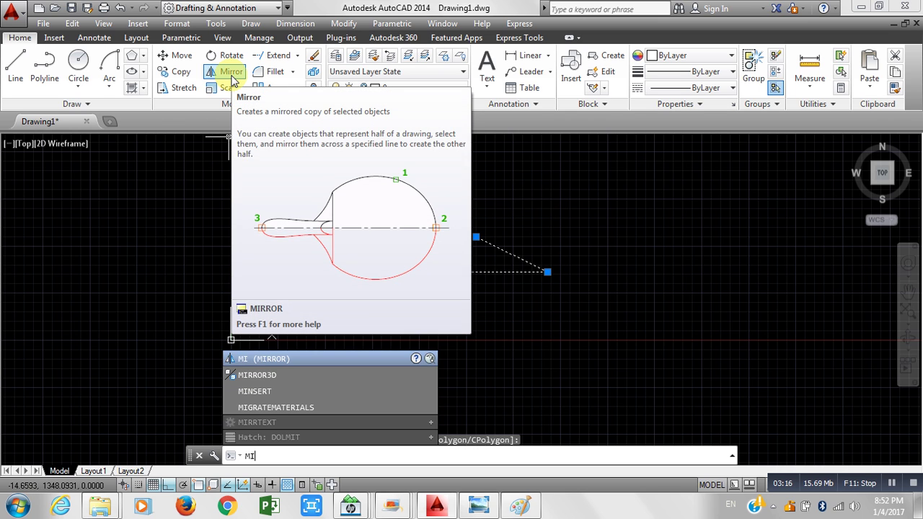
key(Return)
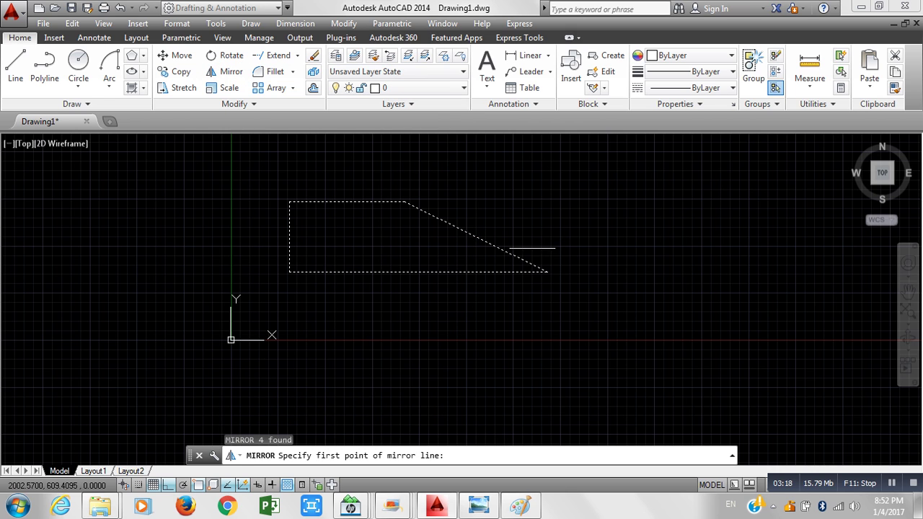
click(547, 272)
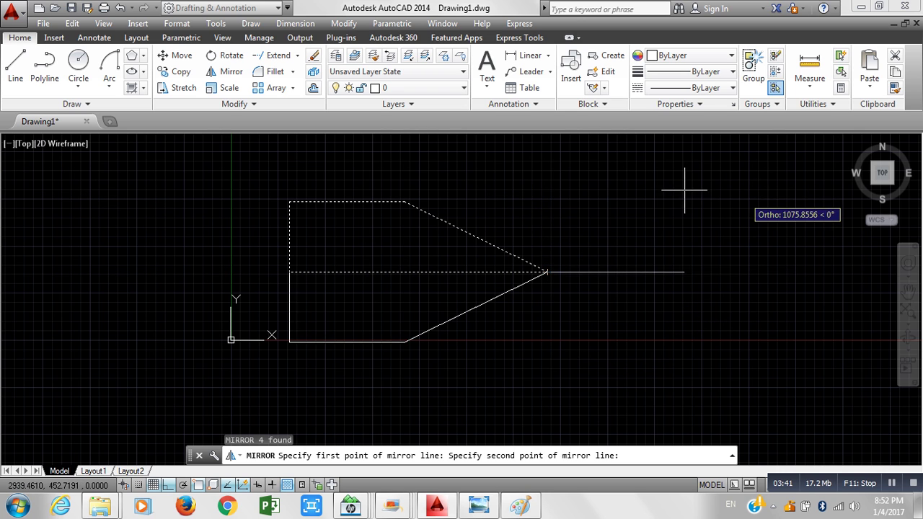
click(547, 165)
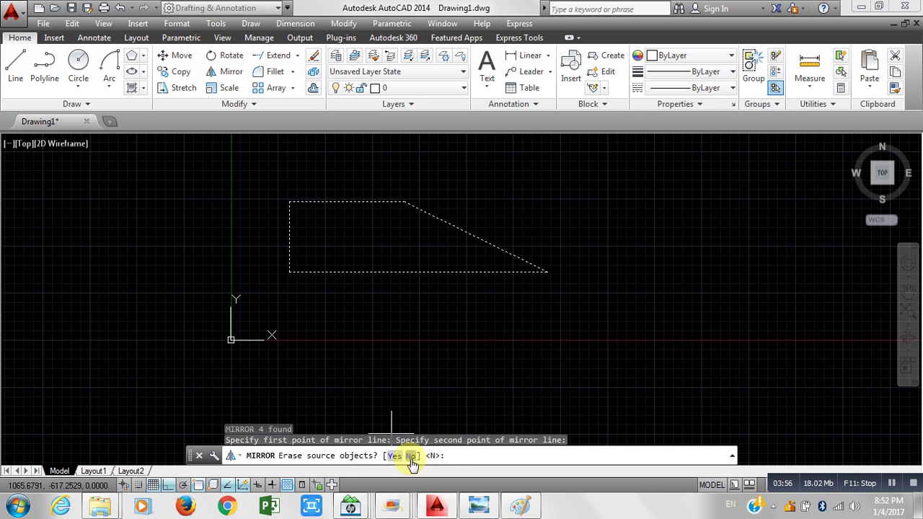
key(Return)
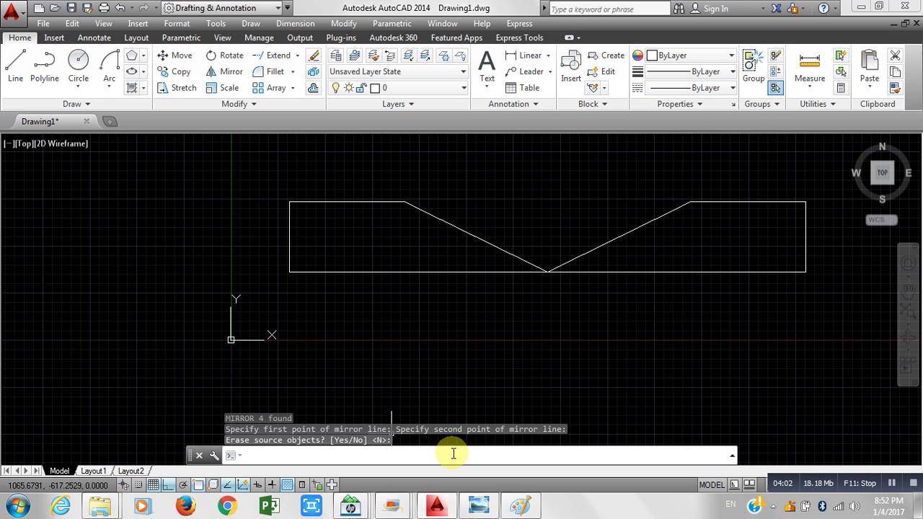
key(ctrl+z)
Try the same mirror across the vertical line through the pointed corner with the source objects erased, and undo it.
click(552, 344)
click(218, 167)
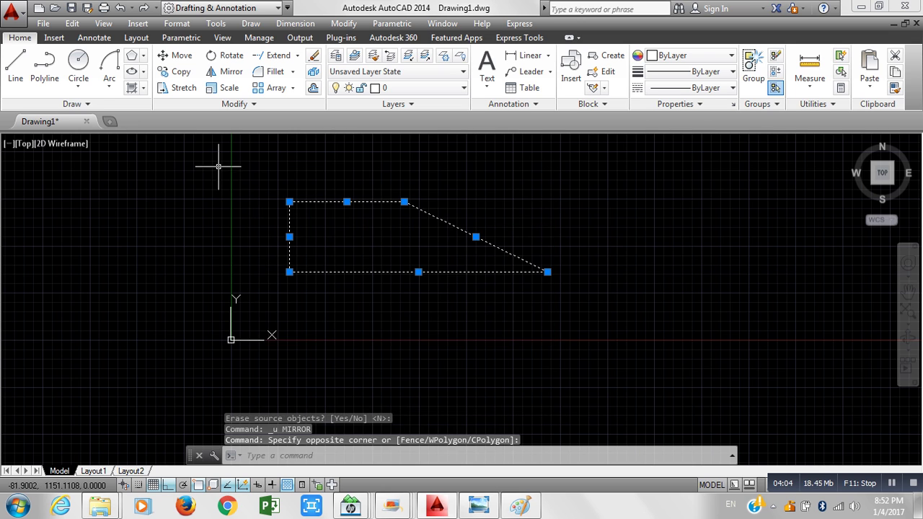
text(mi)
key(Return)
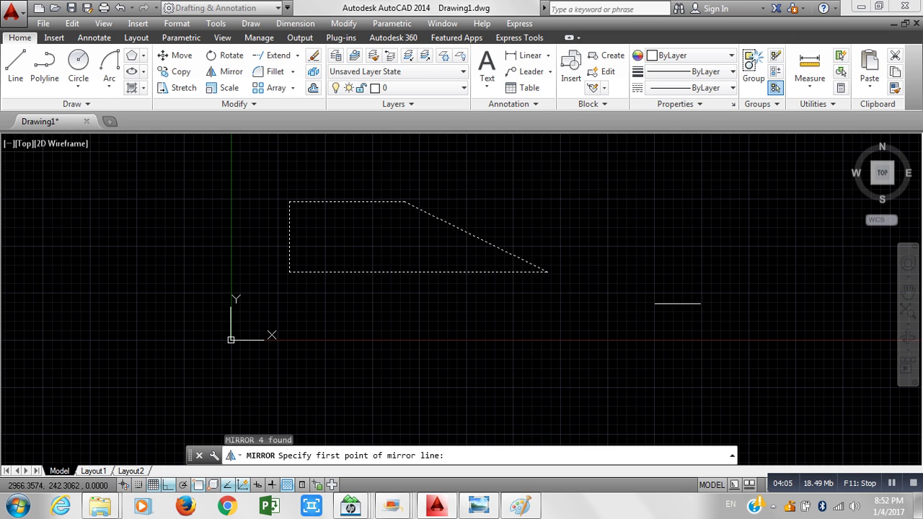
click(553, 194)
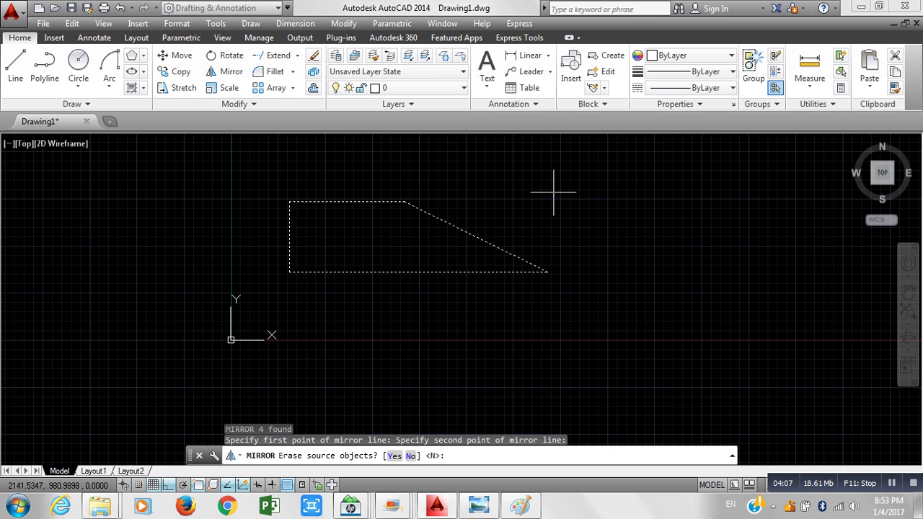
click(396, 457)
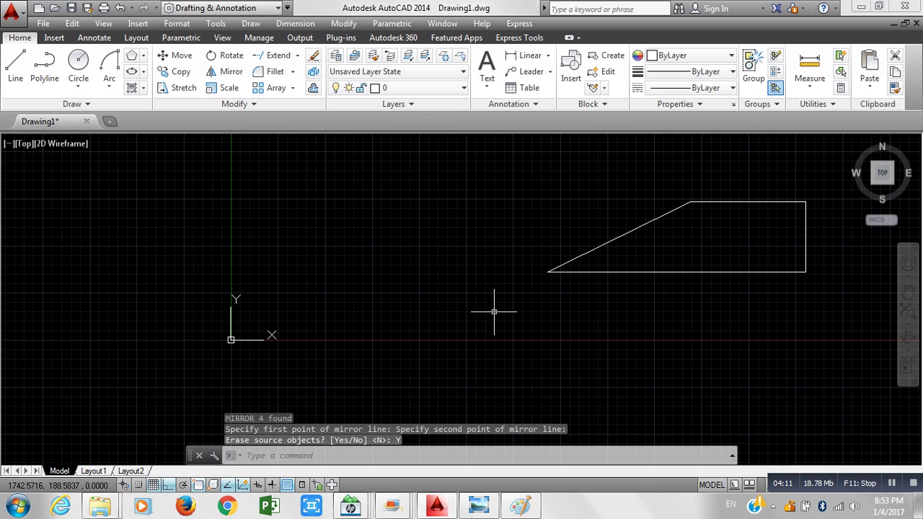
key(ctrl+z)
Mirror the four-sided outline across a vertical line through its pointed lower-right corner, answering No to erasing the source objects.
click(583, 330)
click(239, 154)
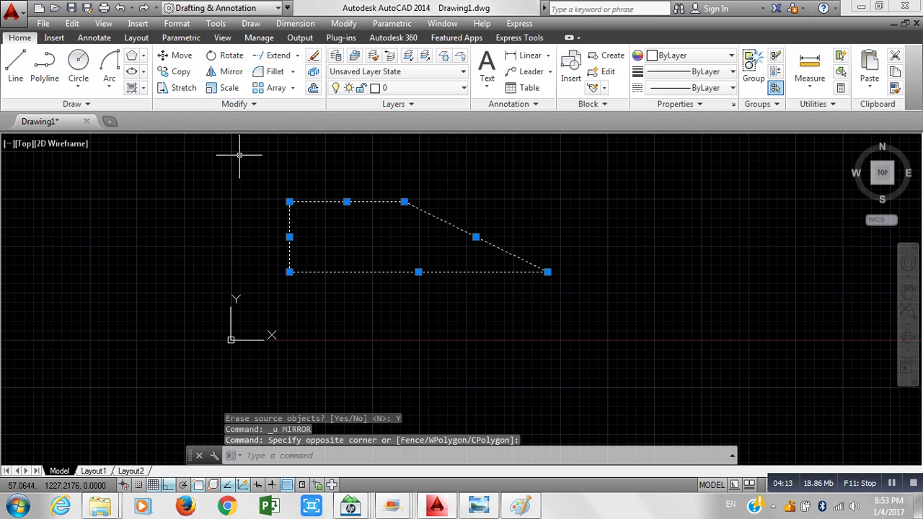
text(mi)
key(Return)
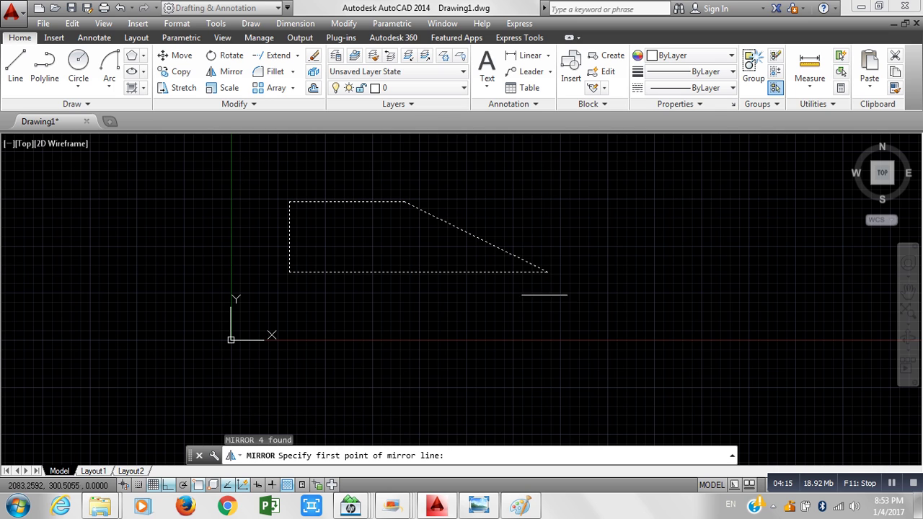
click(547, 272)
click(559, 192)
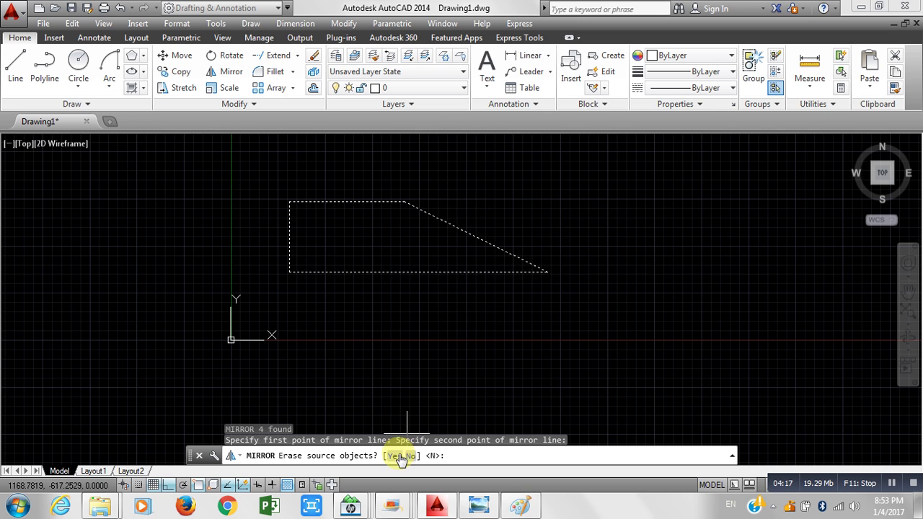
click(411, 455)
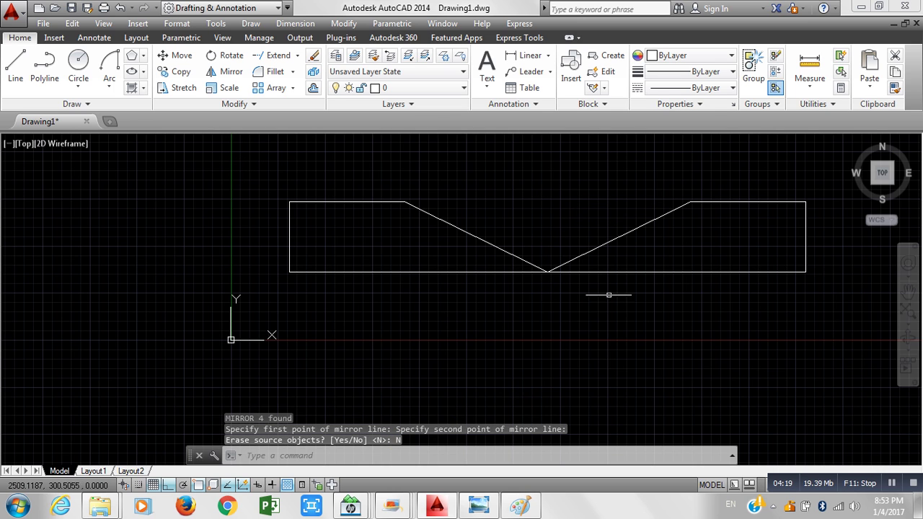
Mirror the figure's horizontal and slanted lines, without the outer vertical sides, downward across its horizontal base line, keeping the source objects.
middle_drag(609, 295, 447, 290)
click(614, 325)
click(195, 186)
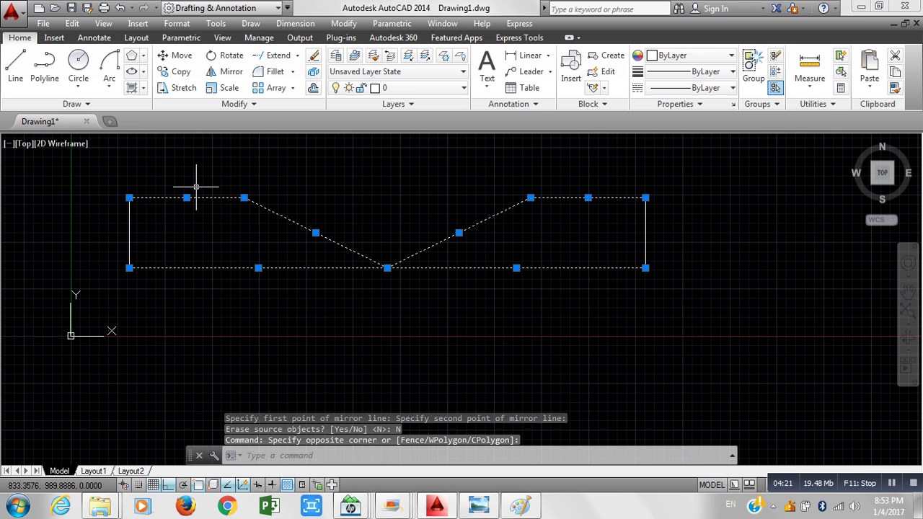
key(Return)
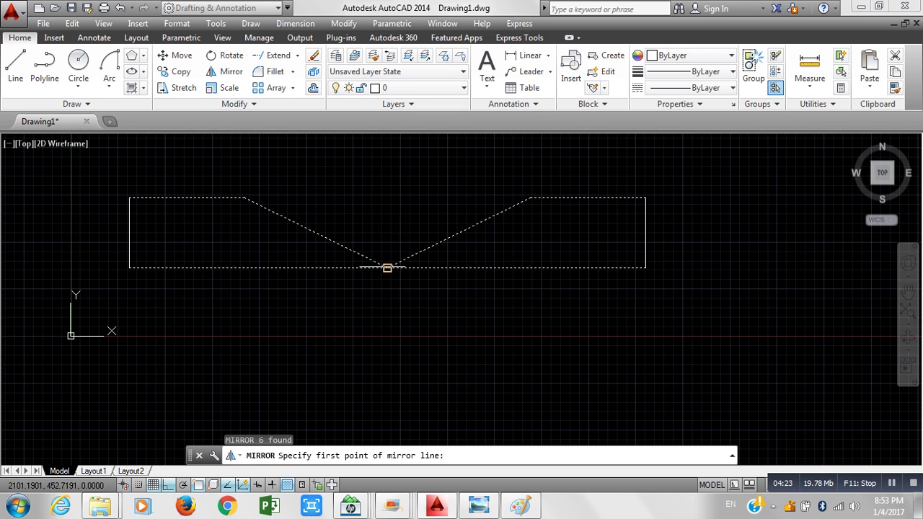
click(387, 267)
click(829, 268)
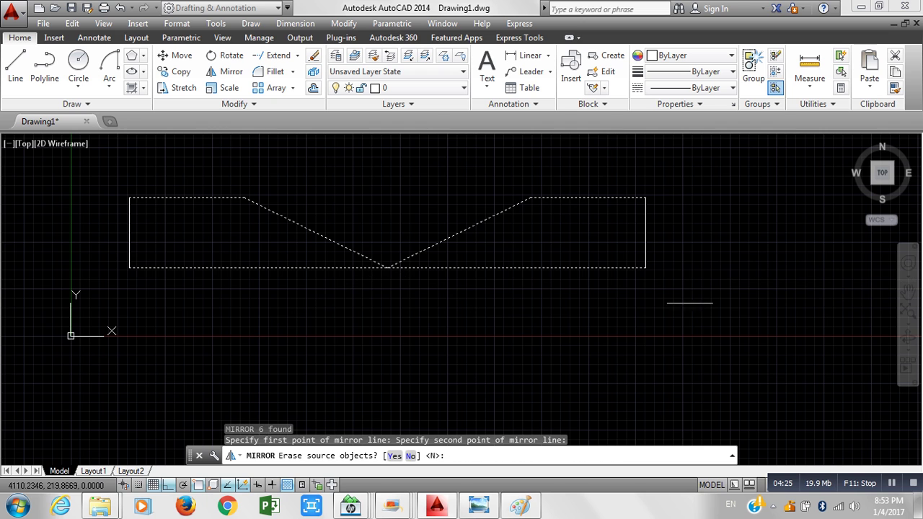
scroll(635, 303, down, 1)
key(Return)
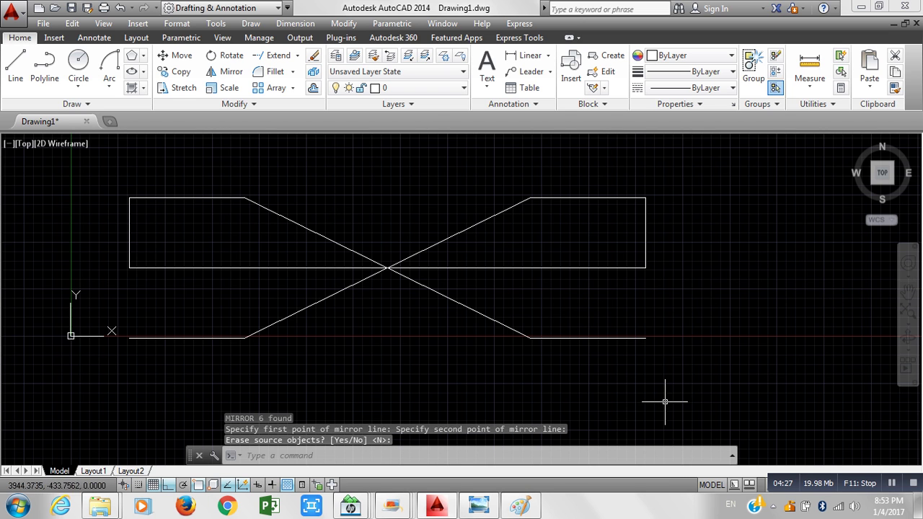
Erase all lines of the mirrored figure.
click(664, 394)
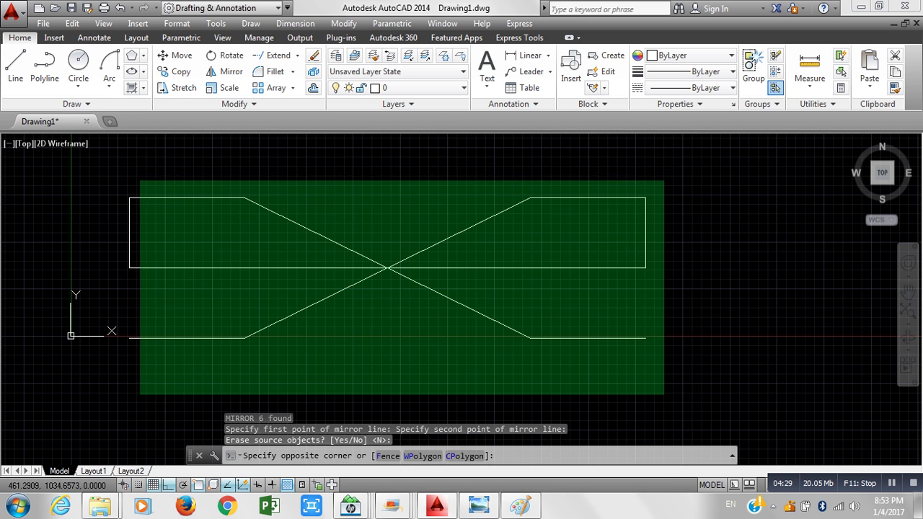
click(99, 173)
key(Delete)
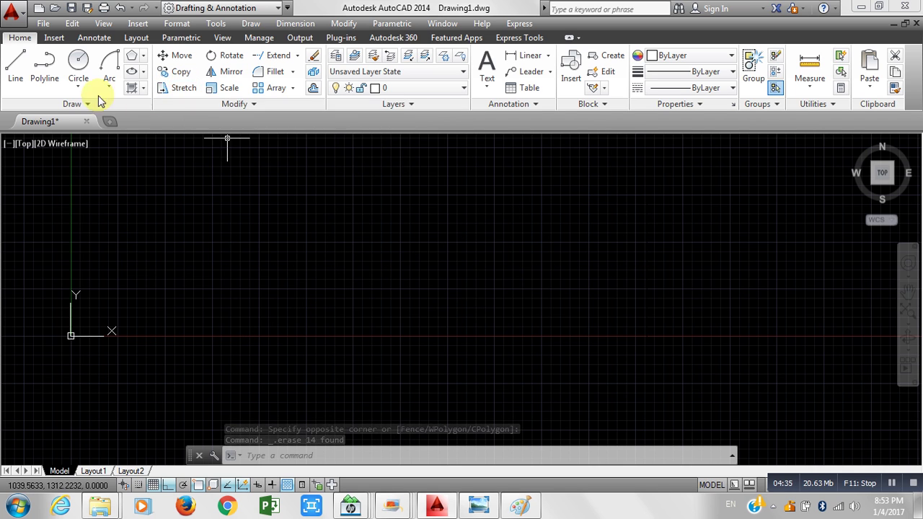
Draw a new closed four-sided outline with lines: horizontal top, vertical left side, longer horizontal base and slanted right side.
click(15, 68)
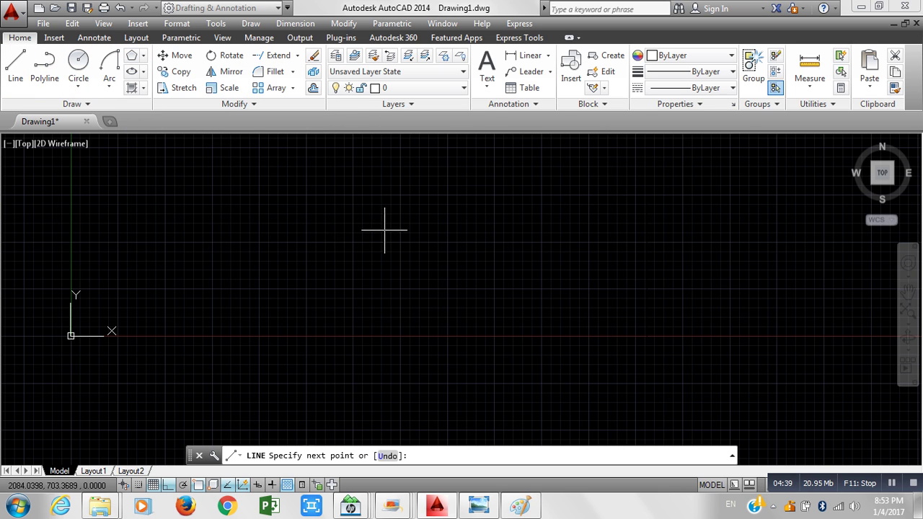
click(197, 231)
click(196, 318)
click(484, 318)
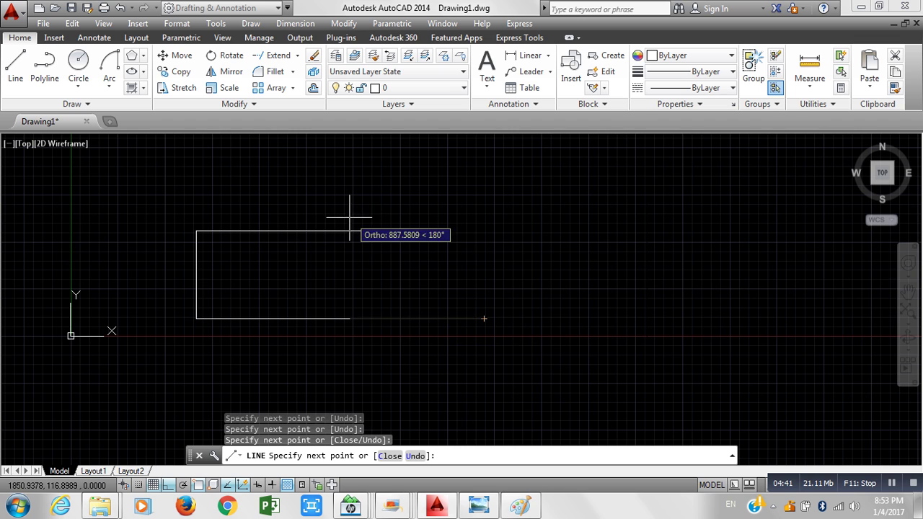
click(384, 231)
key(Return)
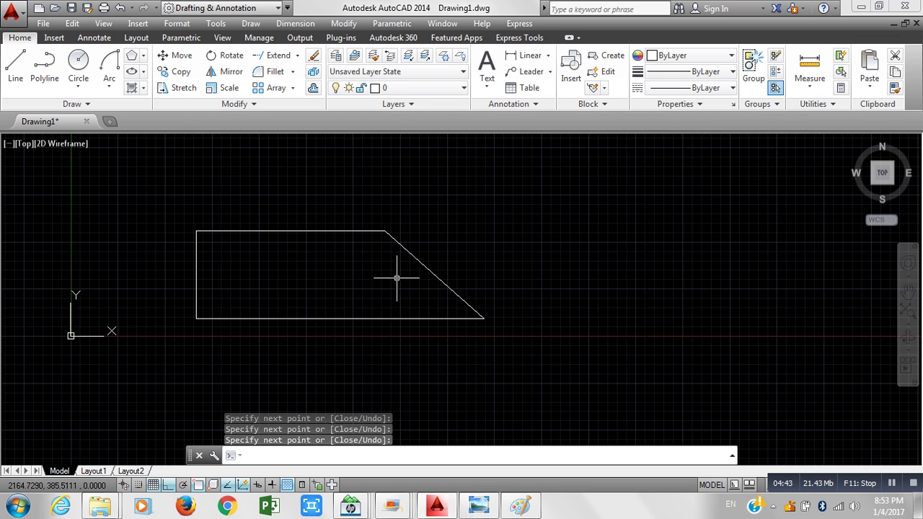
Apply Stretch to the whole outline, shifting it horizontally about 1464 units to the right from a base point on its slanted side.
click(494, 368)
click(125, 164)
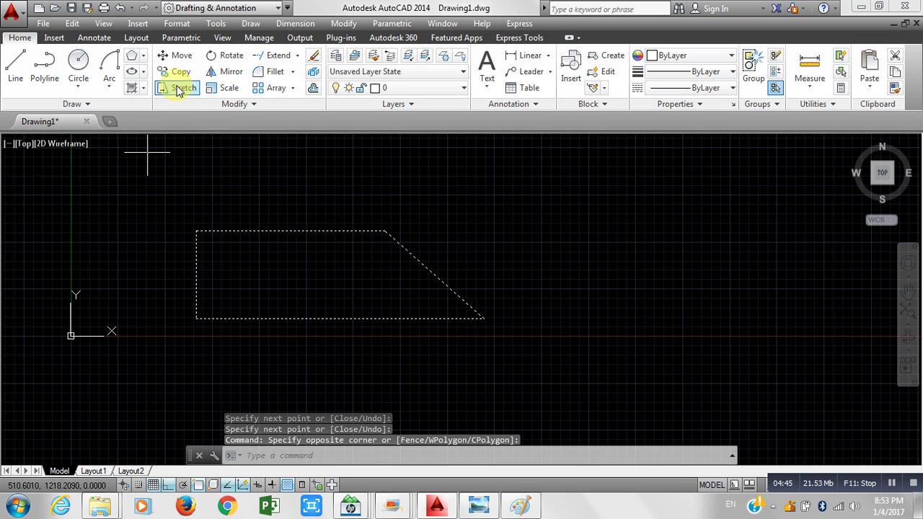
click(178, 88)
click(426, 274)
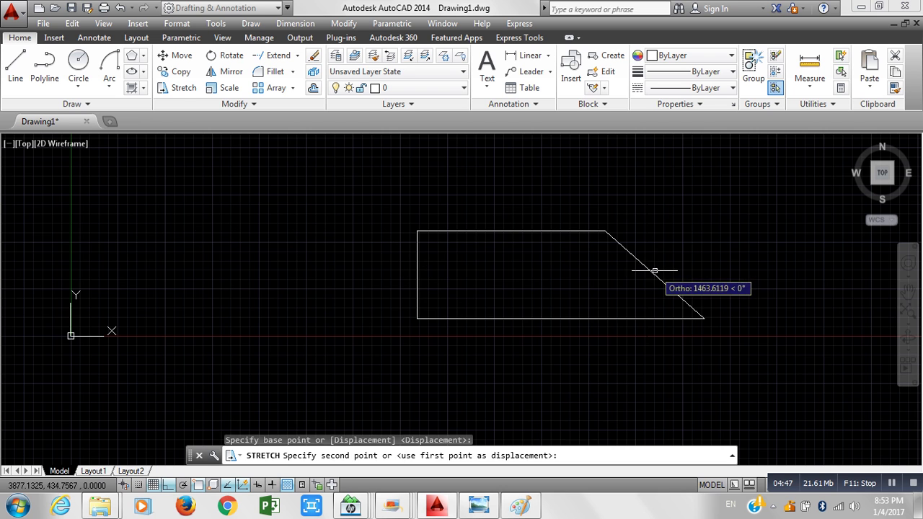
click(647, 274)
Select all four lines and shift the vertical left side horizontally to the left by its midpoint grip, away from the outline.
mouse_move(637, 360)
middle_down()
mouse_move(562, 344)
mouse_move(562, 383)
middle_up()
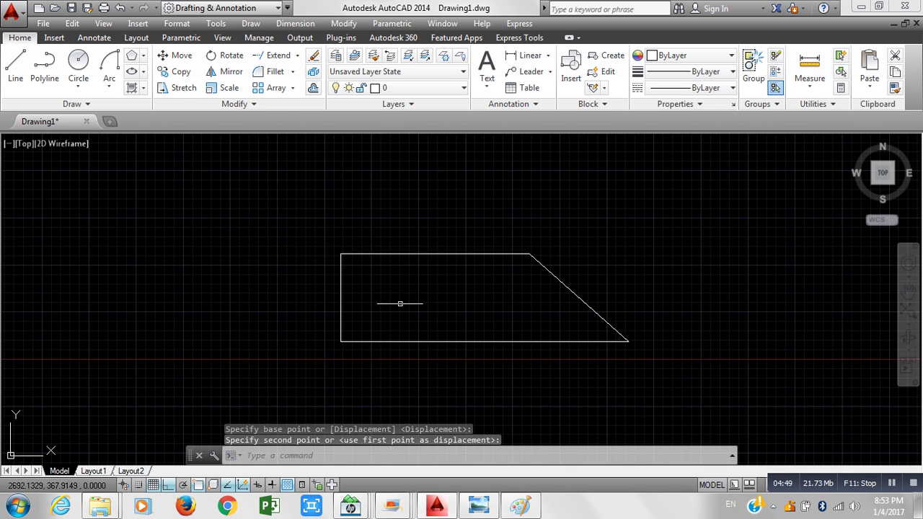
click(714, 399)
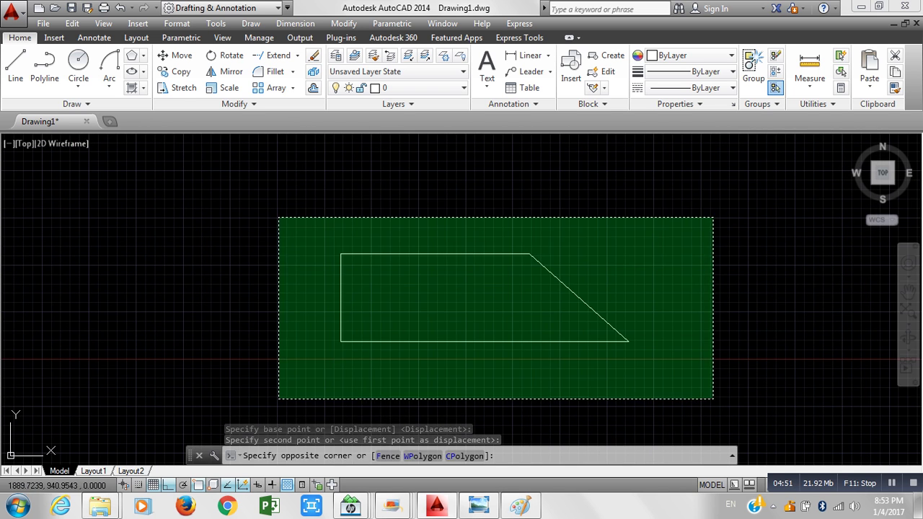
click(278, 217)
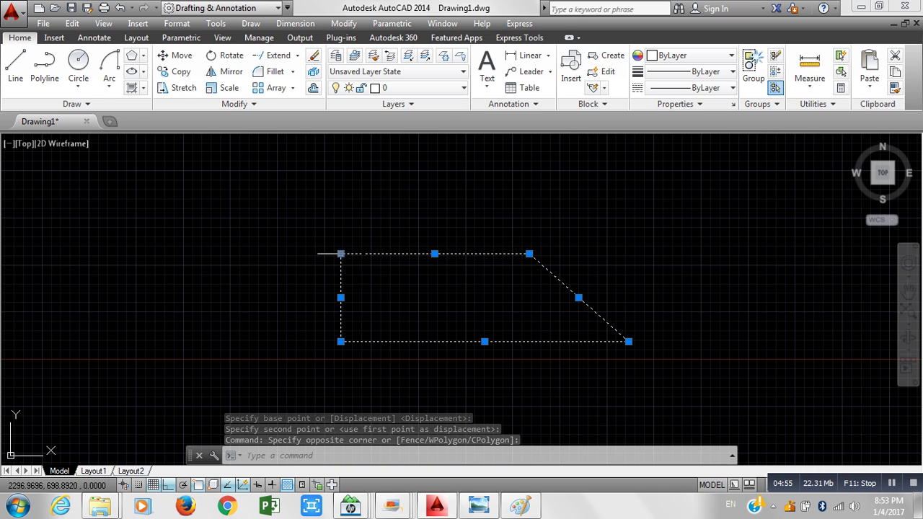
click(341, 297)
click(234, 294)
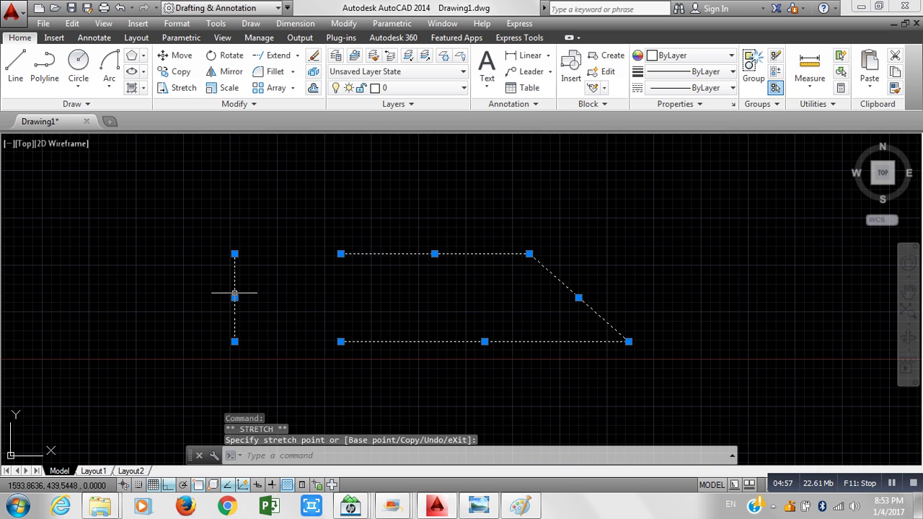
Undo the grip shift of the outline's vertical left side.
key(ctrl+z)
click(682, 390)
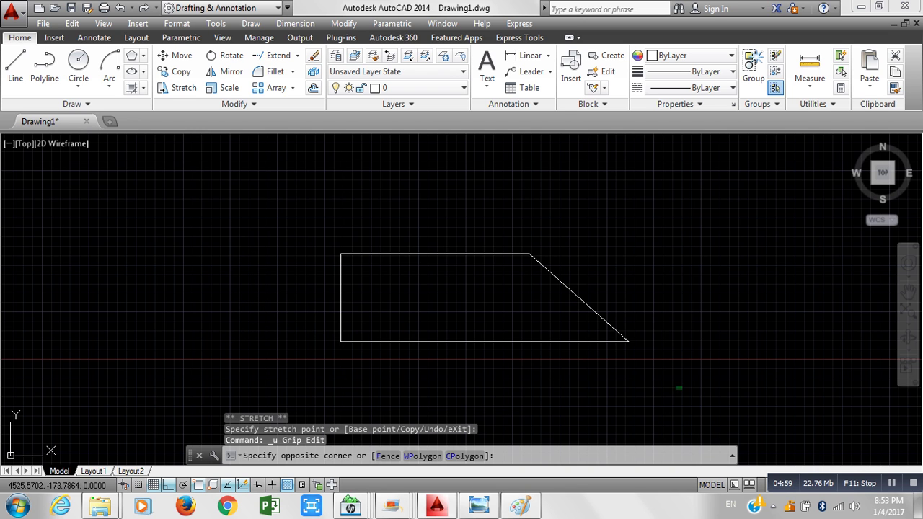
click(421, 398)
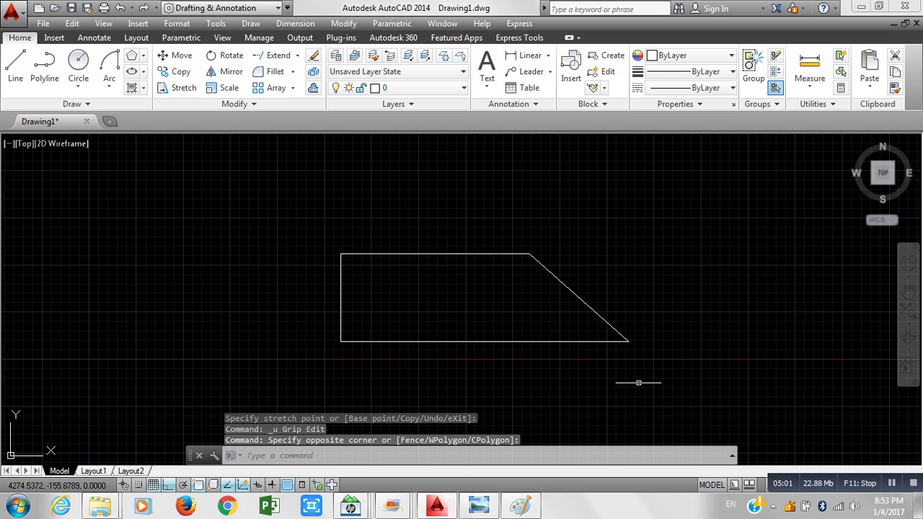
Select all four lines and pull the outline's upper-left and lower-left corners horizontally to the left by their grips.
click(675, 367)
click(310, 219)
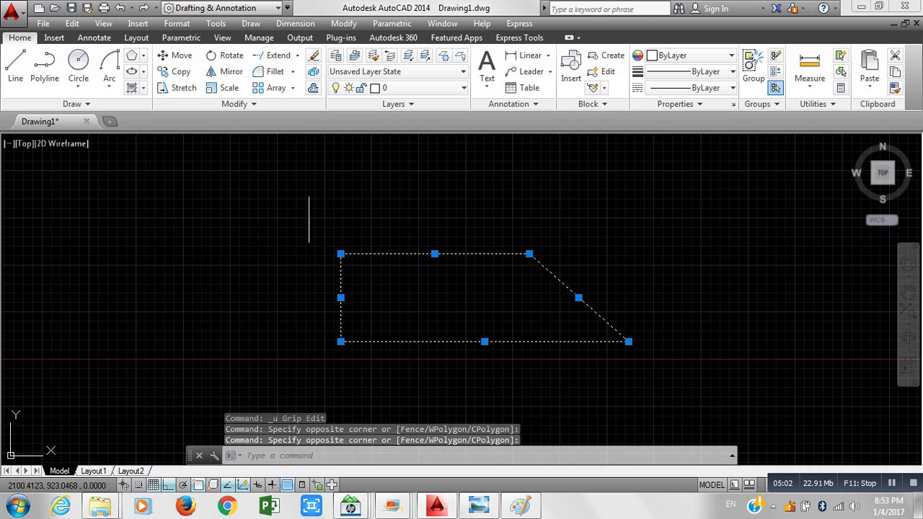
click(341, 253)
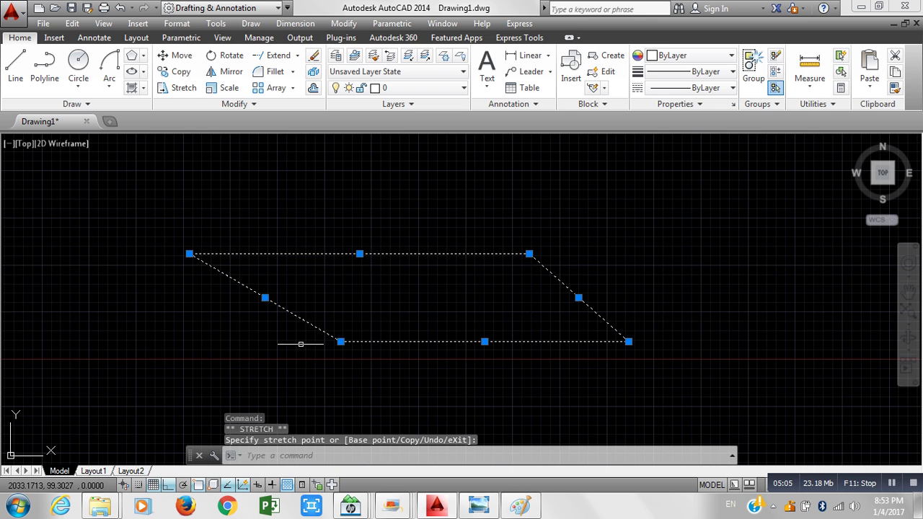
click(95, 245)
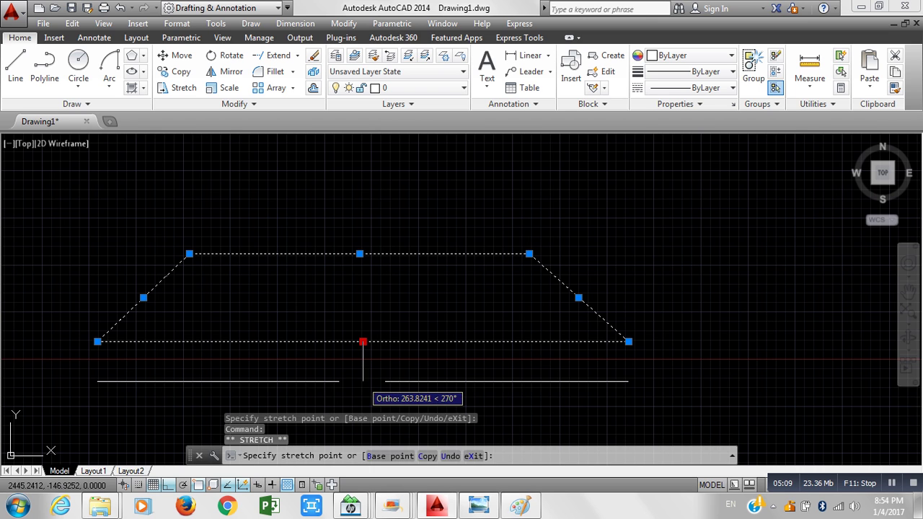
Shift the base line down and back up by its midpoint grip, and pull the upper-right corner about 893 units to the right.
click(363, 381)
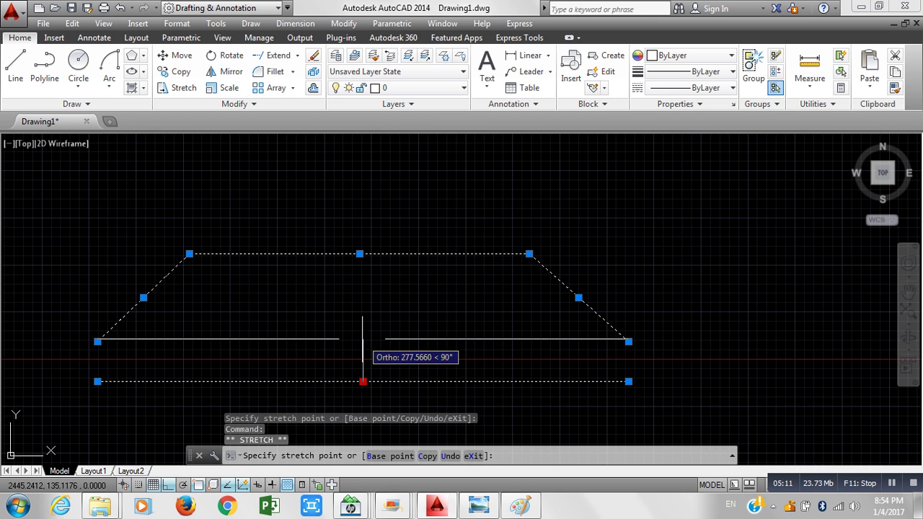
click(363, 341)
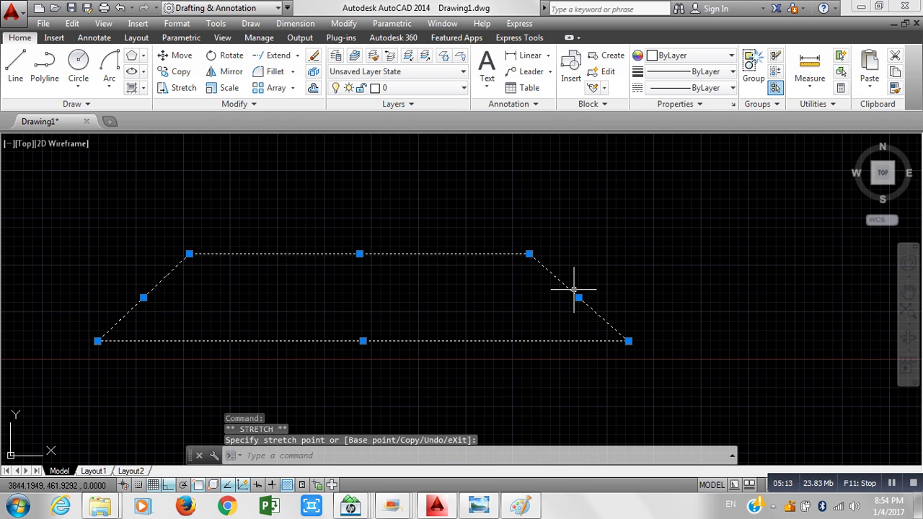
click(529, 253)
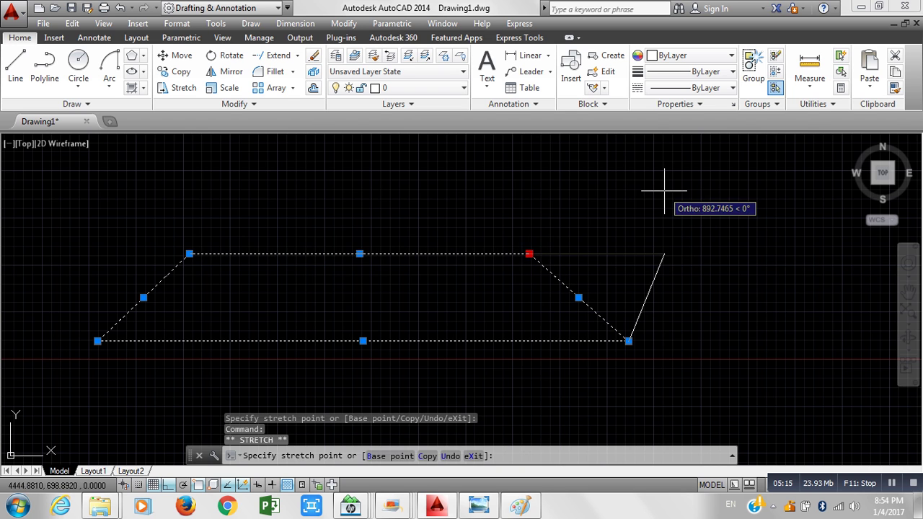
click(664, 253)
Erase all four lines of the stretched outline.
click(655, 399)
click(198, 204)
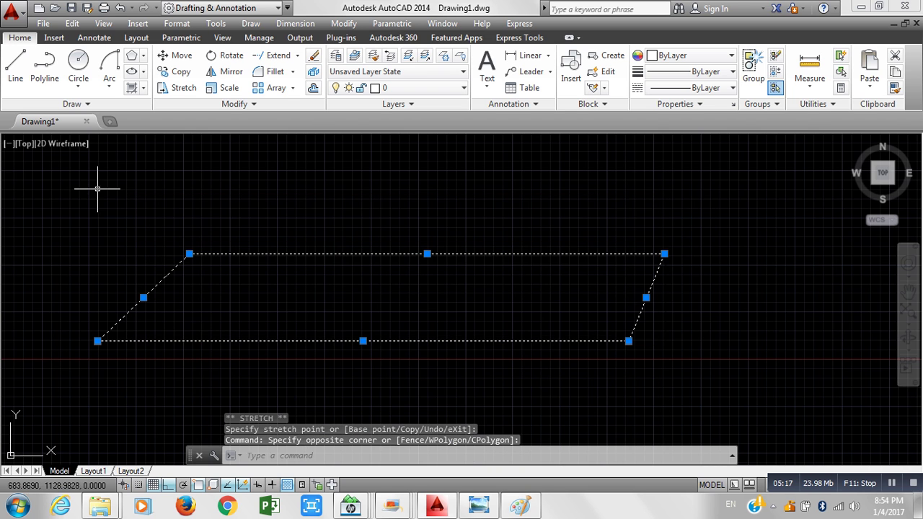
key(Delete)
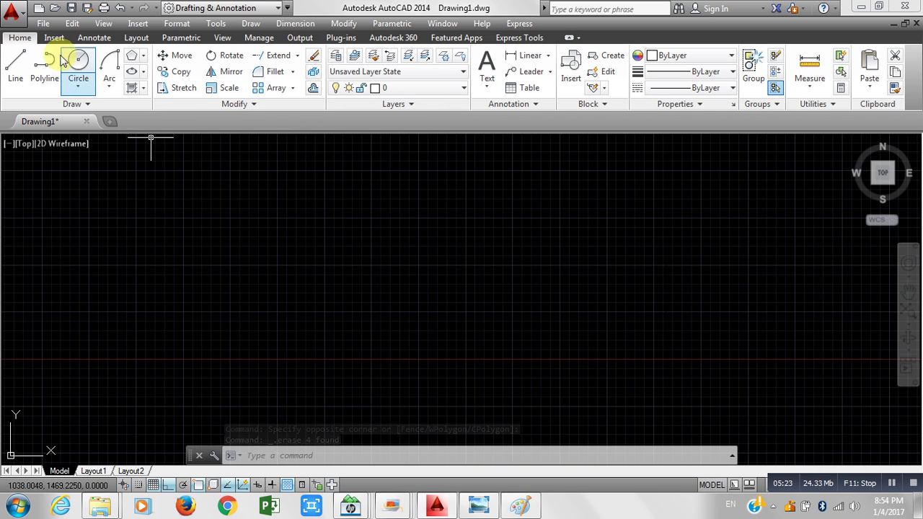
Draw a closed four-sided outline with lines: short horizontal top, vertical left side, longer horizontal base and slanted right side.
click(15, 61)
click(390, 225)
click(280, 226)
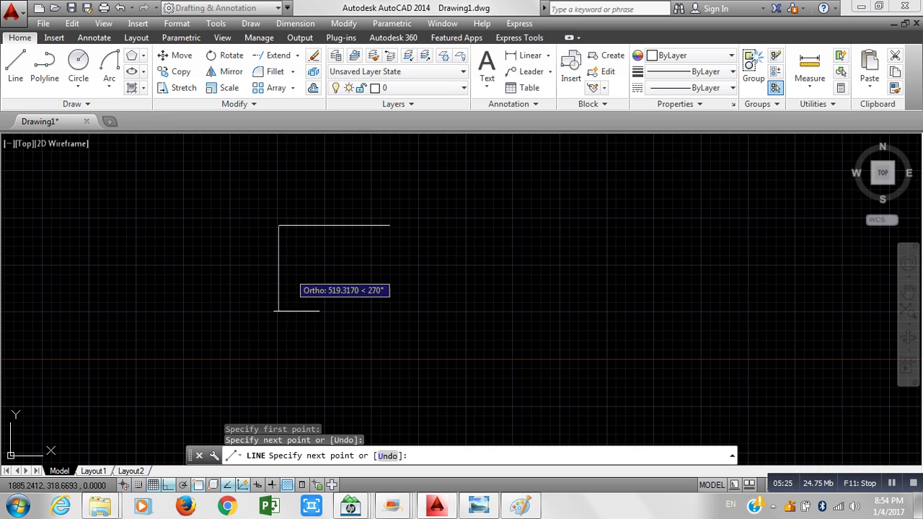
click(279, 318)
click(517, 281)
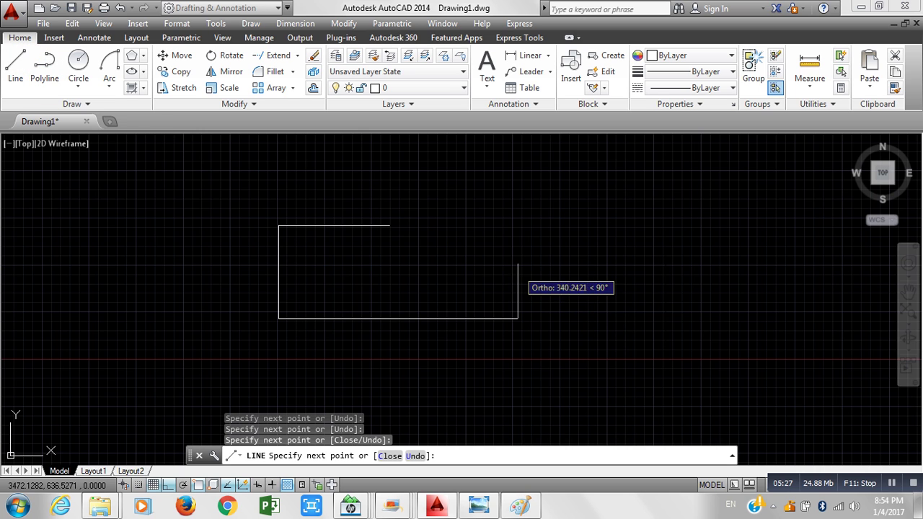
click(389, 226)
key(Return)
Scale the whole outline by a factor of 2 from its lower-right corner.
click(541, 354)
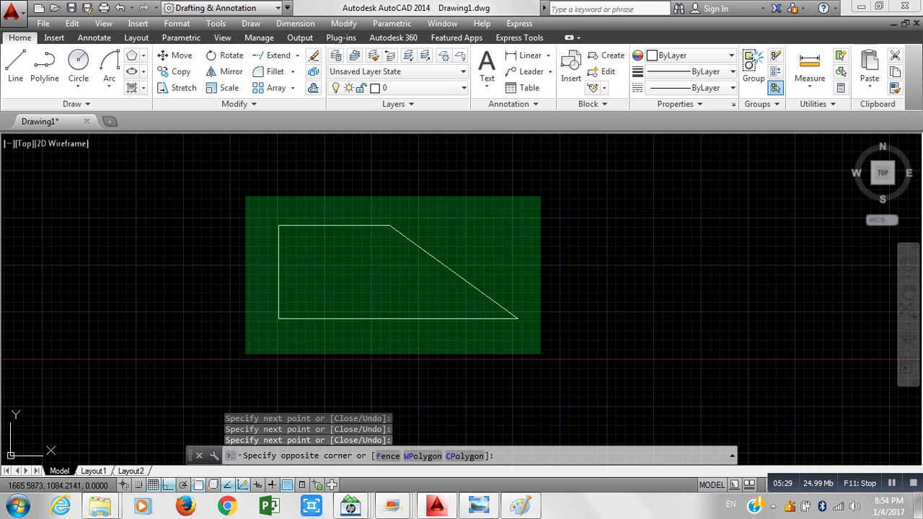
click(245, 196)
click(228, 87)
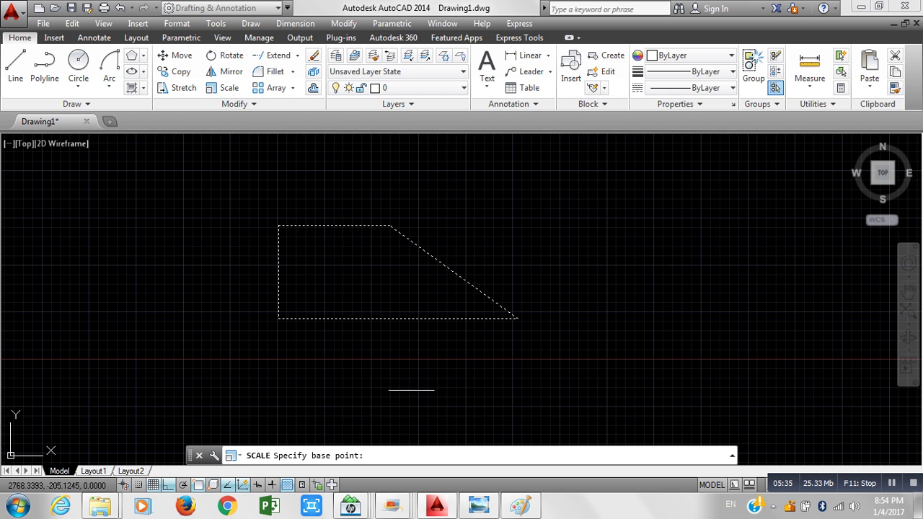
click(517, 318)
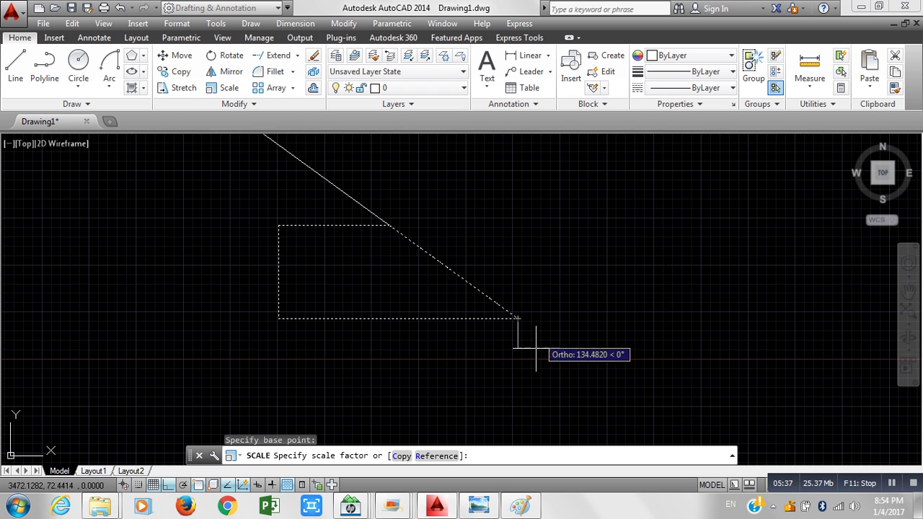
middle_drag(326, 244, 501, 284)
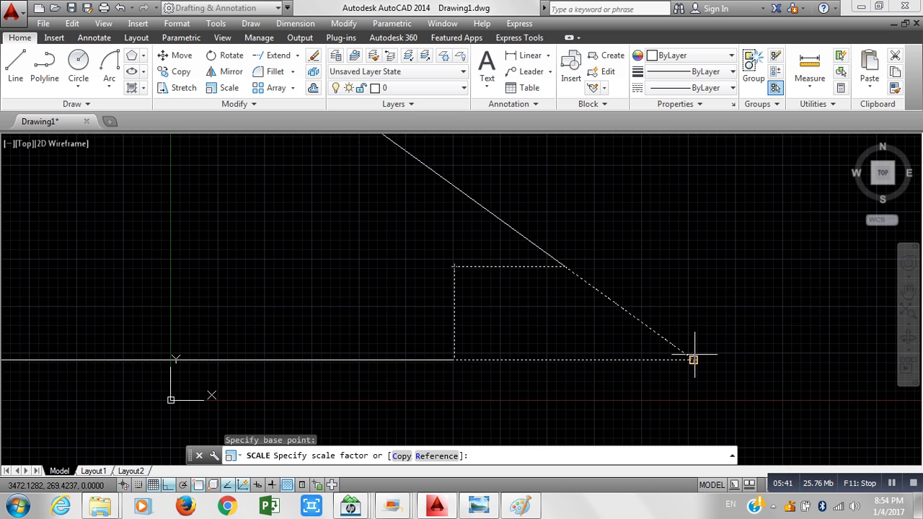
mouse_move(703, 411)
middle_down()
mouse_move(604, 383)
mouse_move(550, 387)
middle_up()
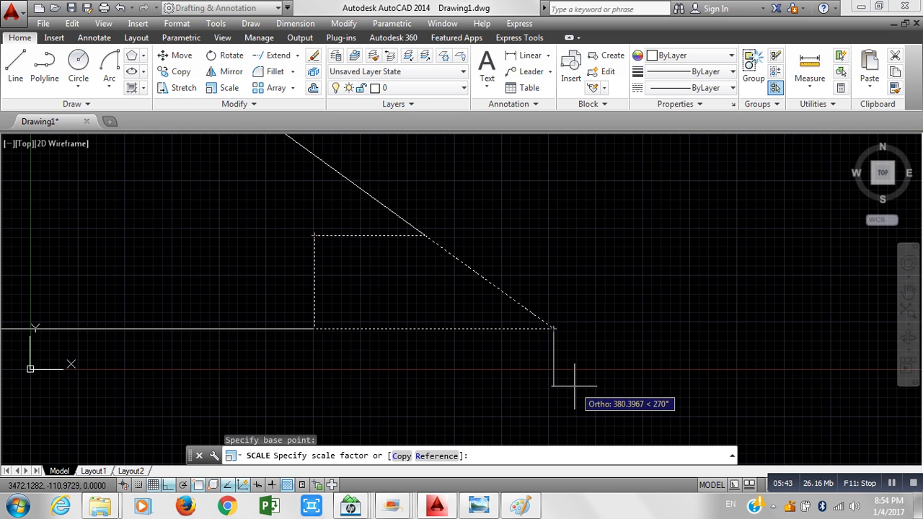
text(2)
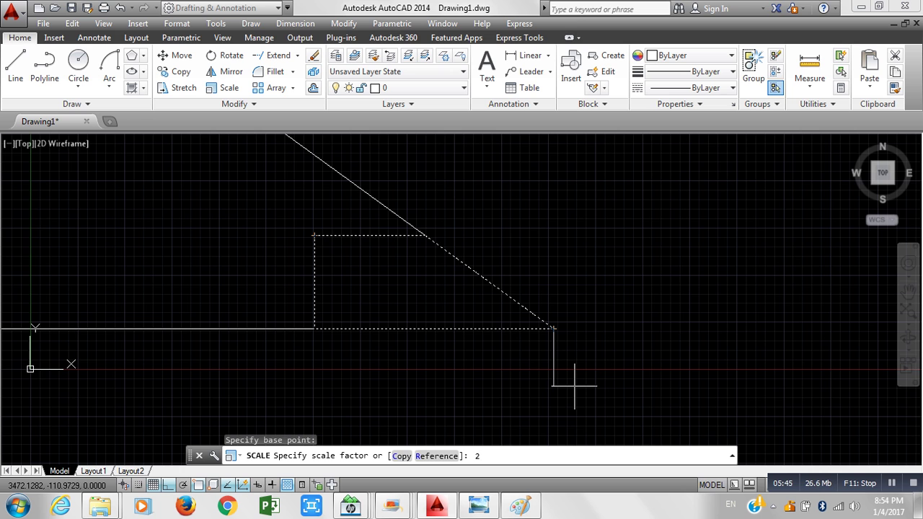
key(Return)
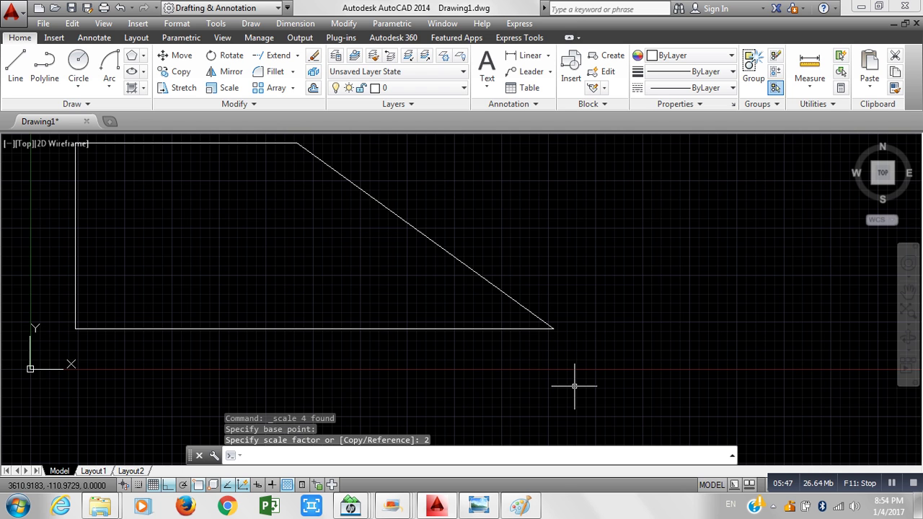
middle_drag(149, 245, 173, 286)
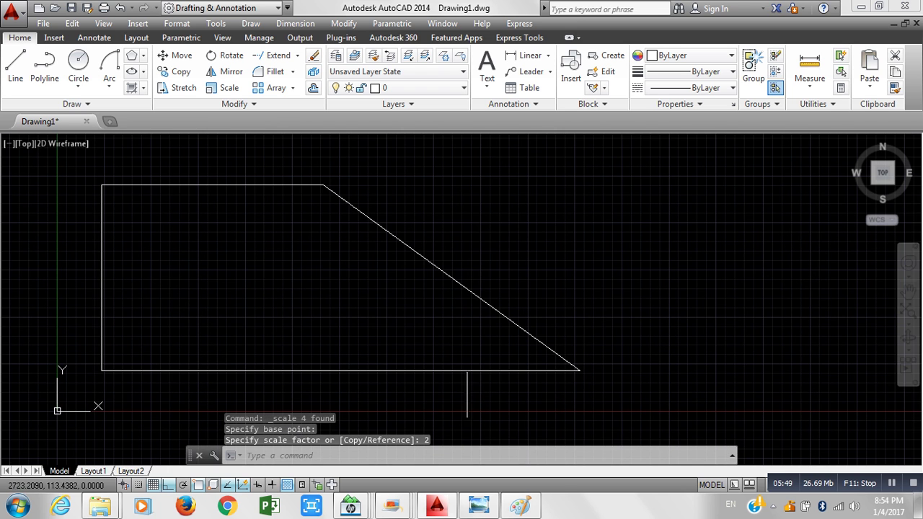
Undo the scaling by 2 and keep the outline at its originally drawn size, redoing its lines if they are undone too.
click(620, 400)
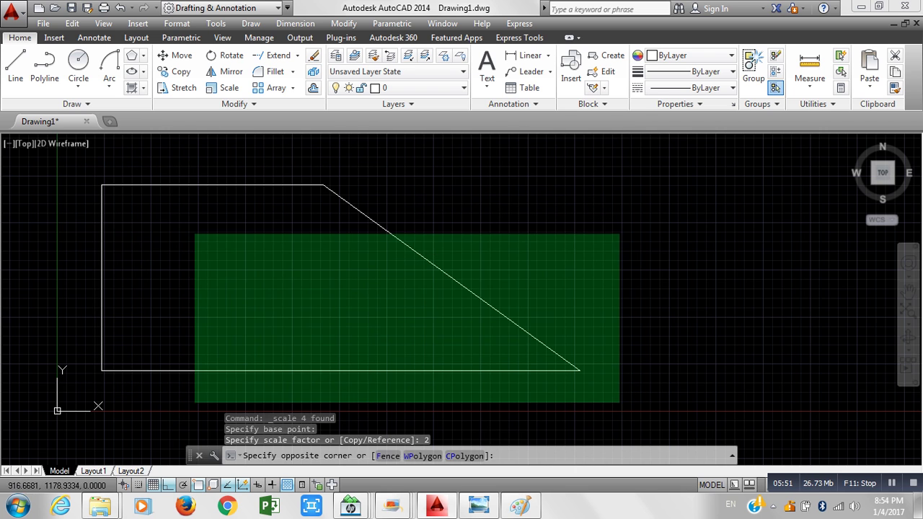
key(ctrl+z)
key(ctrl+z)
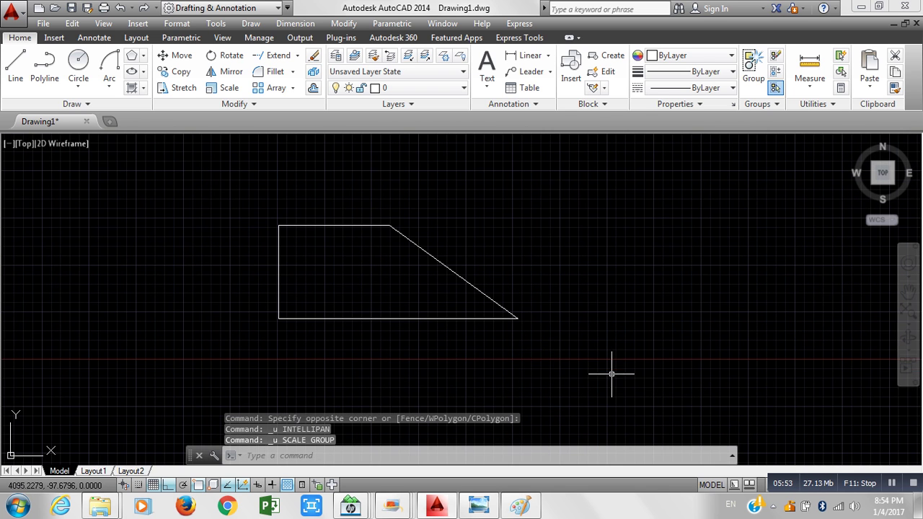
key(ctrl+z)
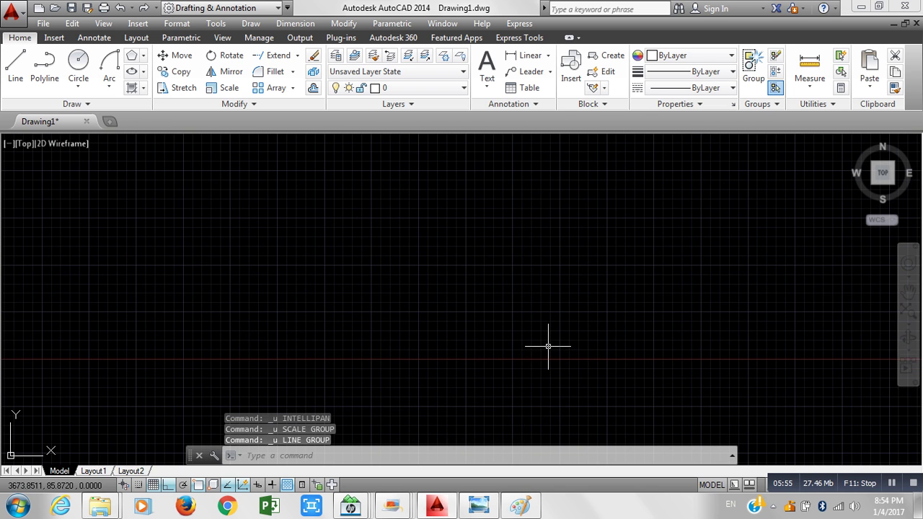
click(143, 7)
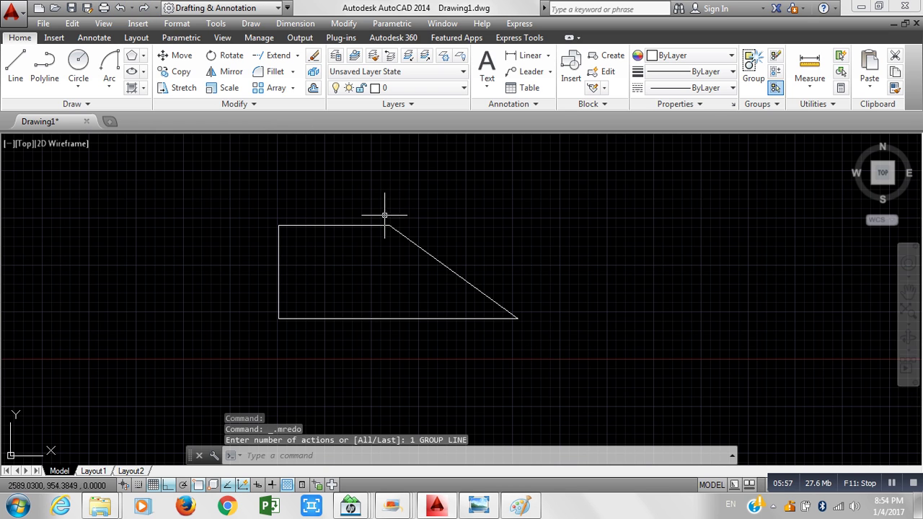
Scale all four lines of the outline by a factor of .5 from the lower-right corner.
click(564, 388)
click(213, 192)
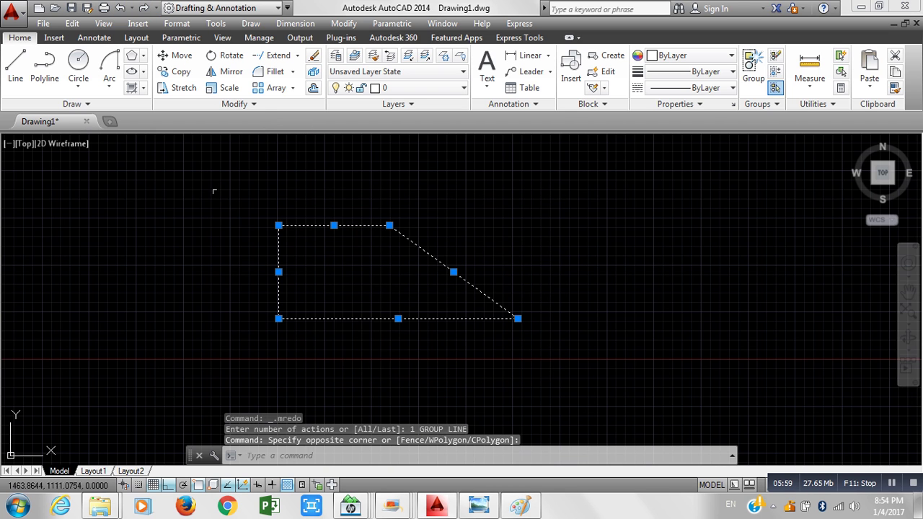
click(229, 88)
click(517, 318)
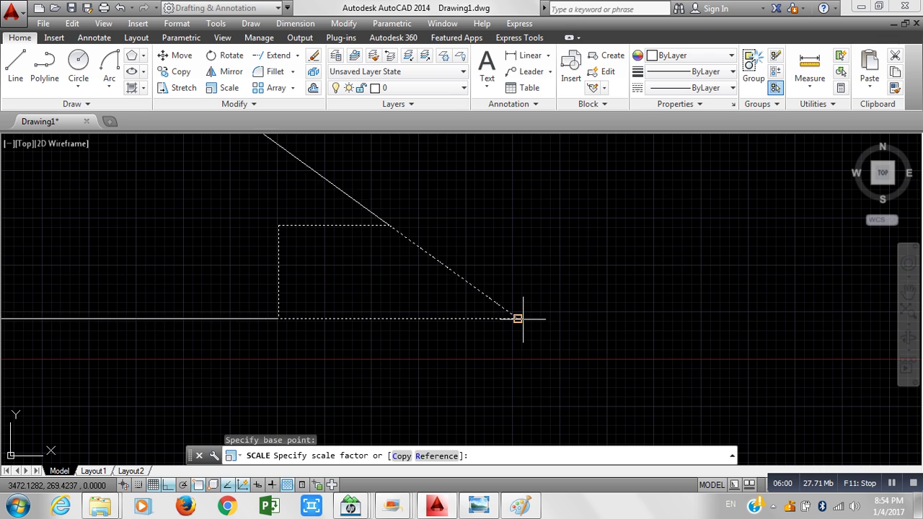
text(.5)
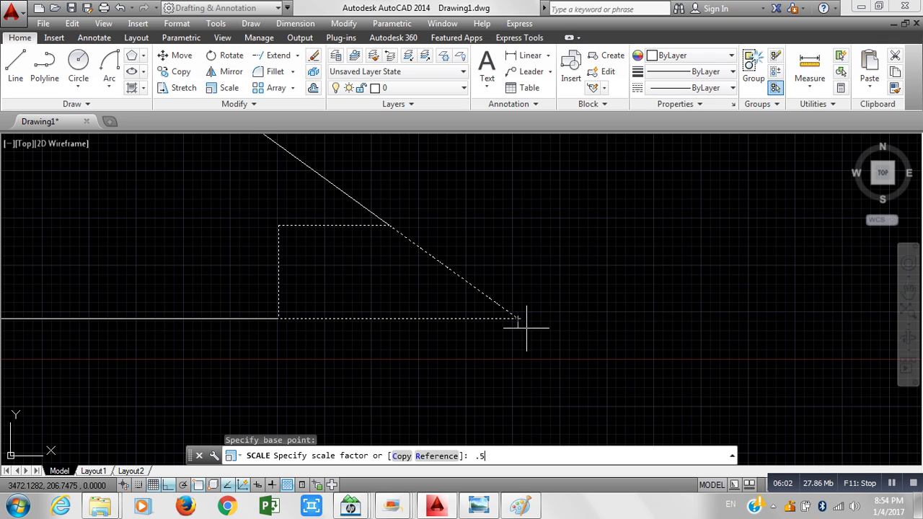
key(Return)
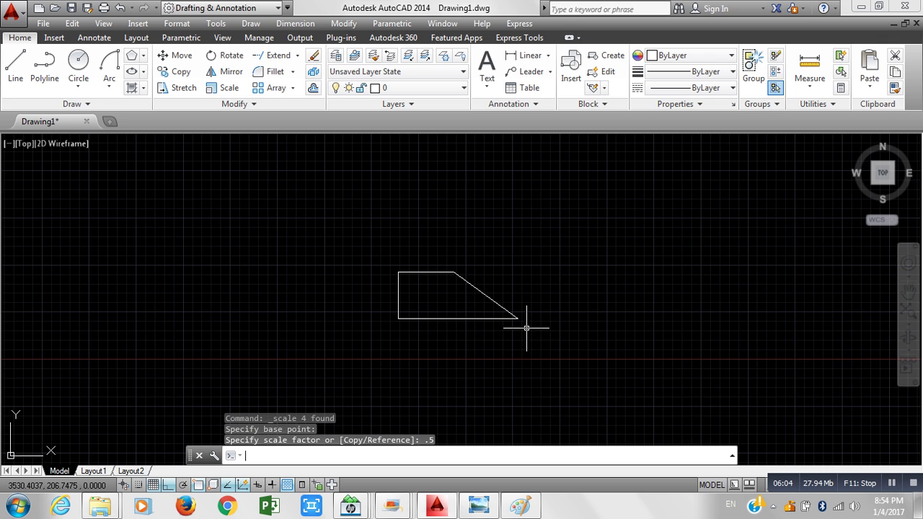
Apply Scale with a factor of 1 to the reduced outline, using its lower-right corner as base point.
click(526, 328)
click(372, 254)
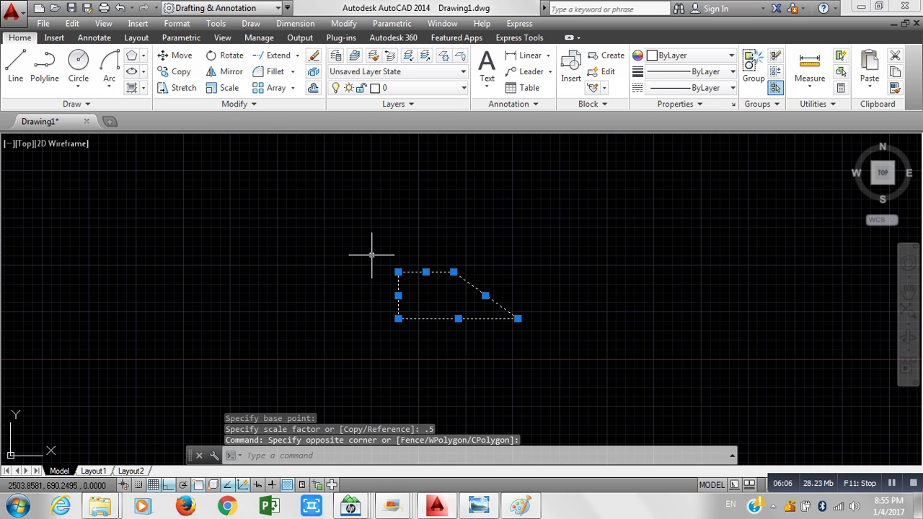
click(216, 86)
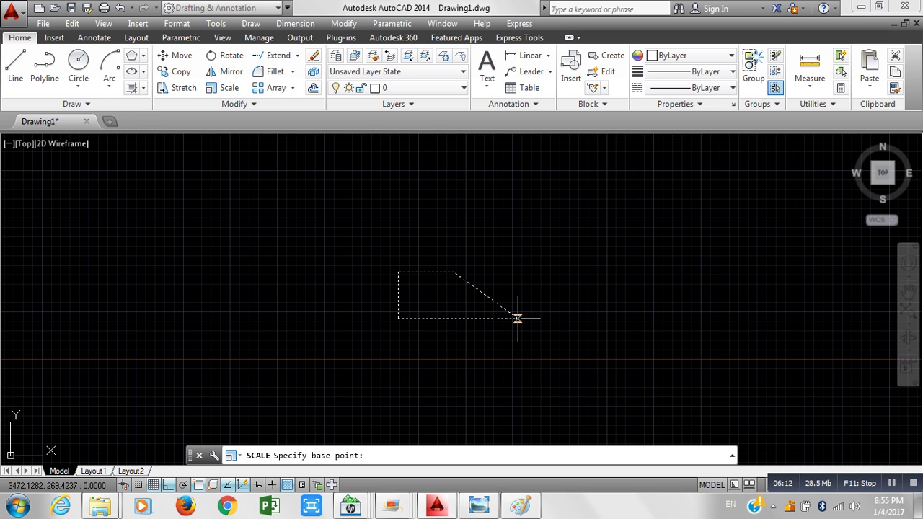
click(517, 318)
text(1)
key(Return)
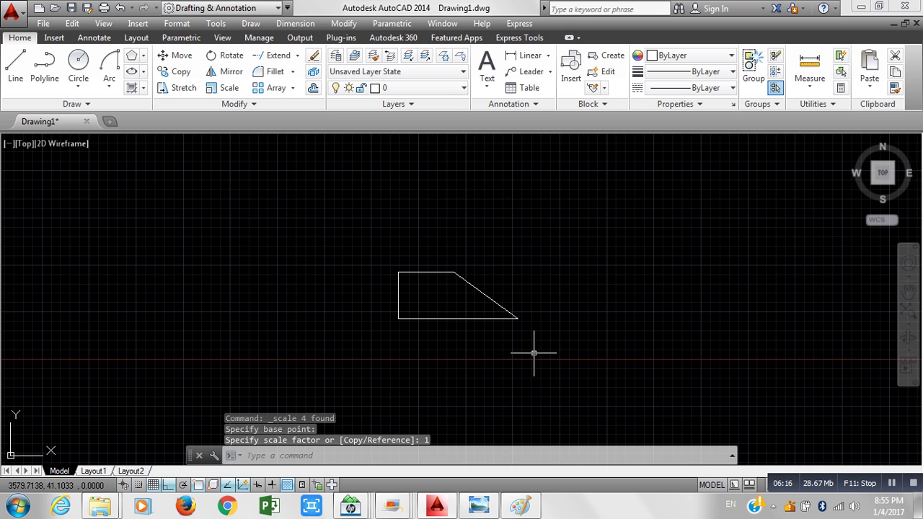
Erase all four lines of the scaled outline.
click(534, 353)
click(348, 254)
key(Delete)
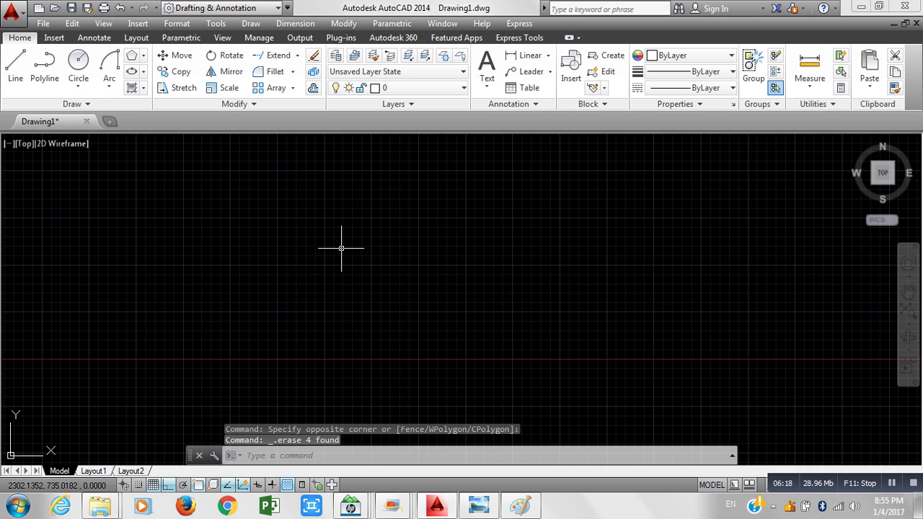
click(297, 56)
click(284, 79)
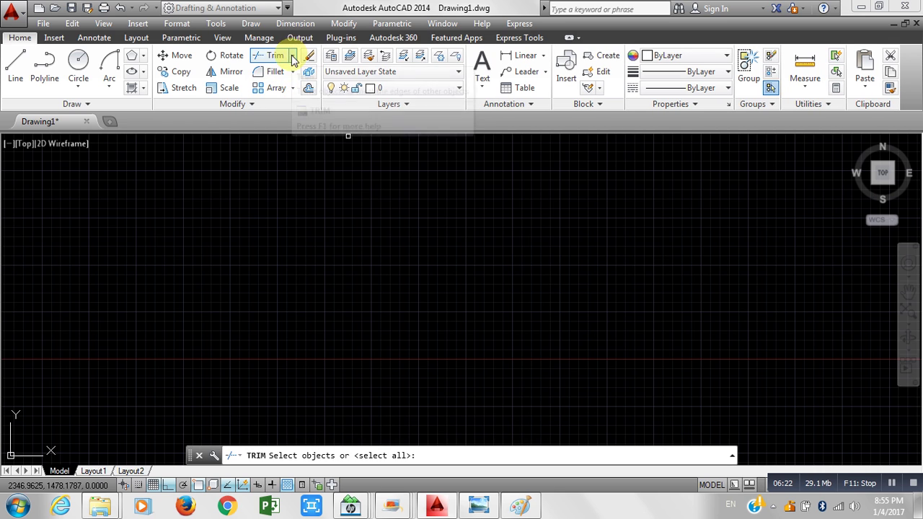
key(Escape)
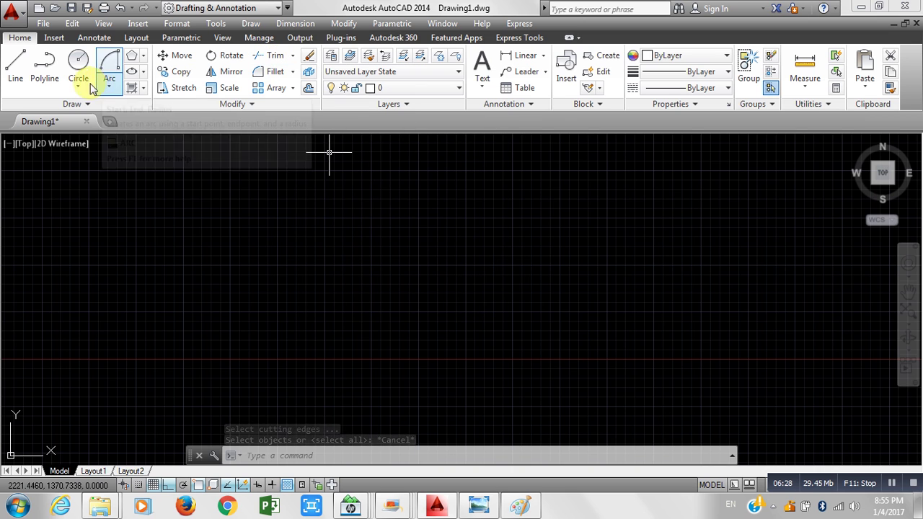
Draw a continuous chain of ten horizontal and vertical lines that crosses over itself, leaving both ends open.
click(11, 71)
click(426, 235)
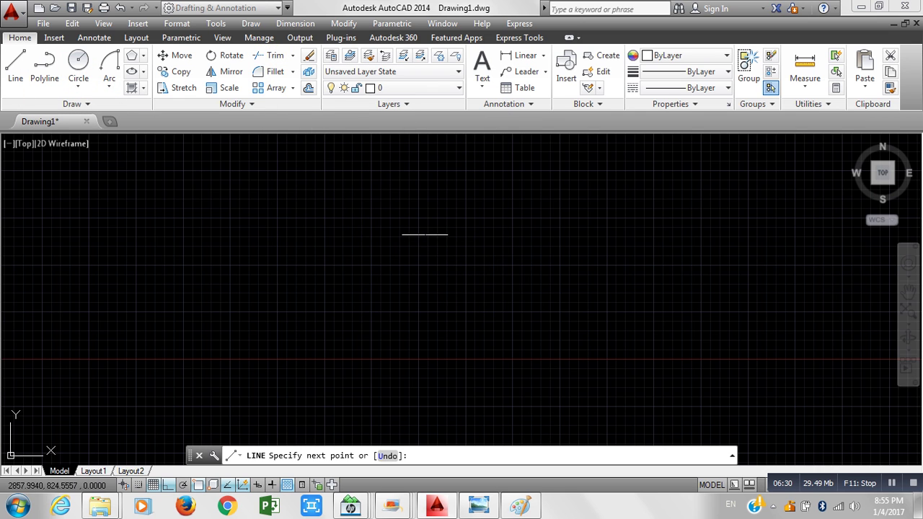
click(245, 234)
click(245, 346)
click(613, 342)
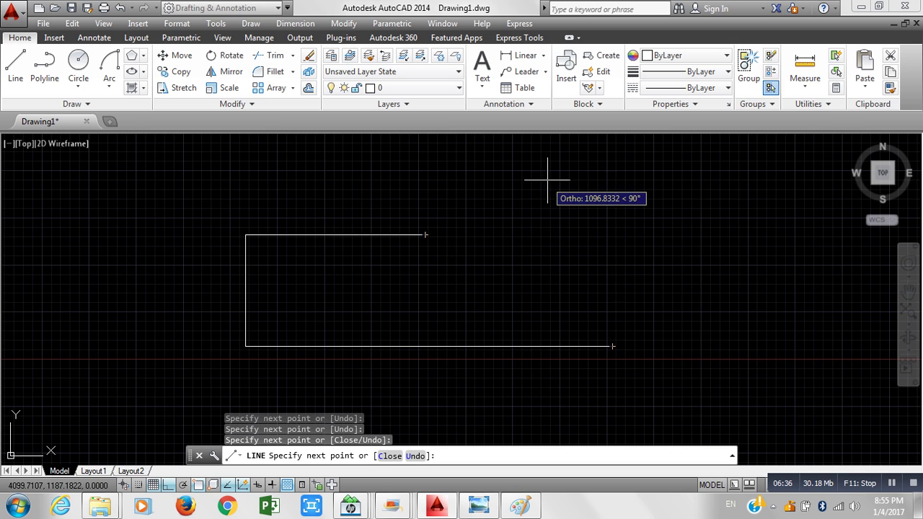
click(612, 180)
click(512, 181)
click(512, 390)
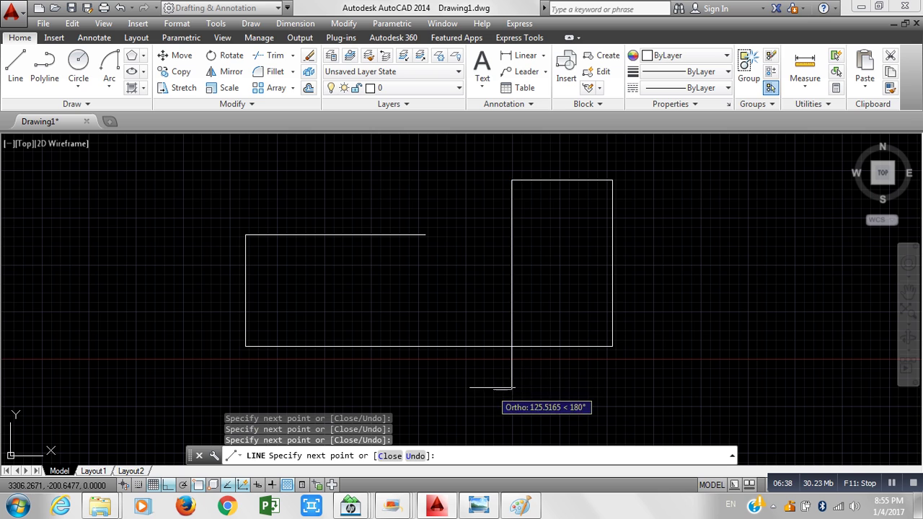
click(386, 389)
click(386, 300)
click(331, 300)
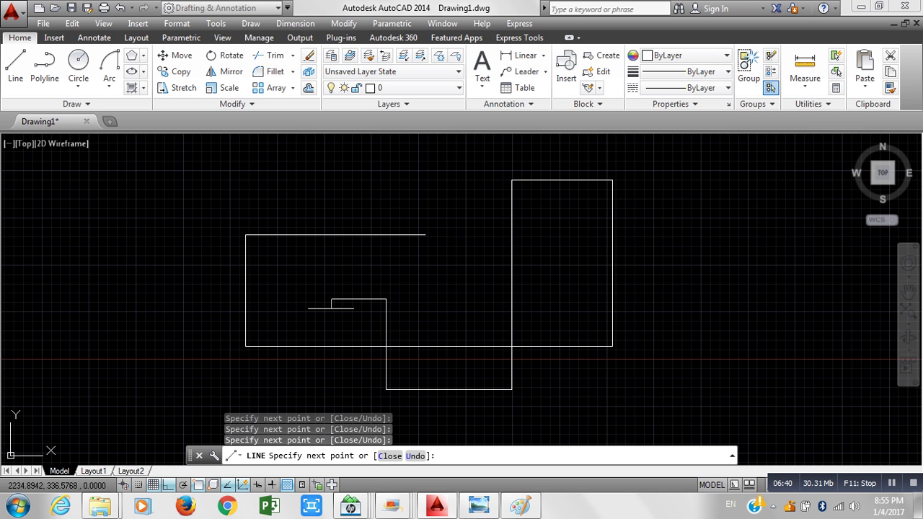
click(311, 379)
key(Escape)
Join all the lines of the self-crossing chain with the Join command.
mouse_move(425, 367)
middle_down()
mouse_move(428, 355)
mouse_move(329, 319)
mouse_move(303, 329)
mouse_move(303, 348)
middle_up()
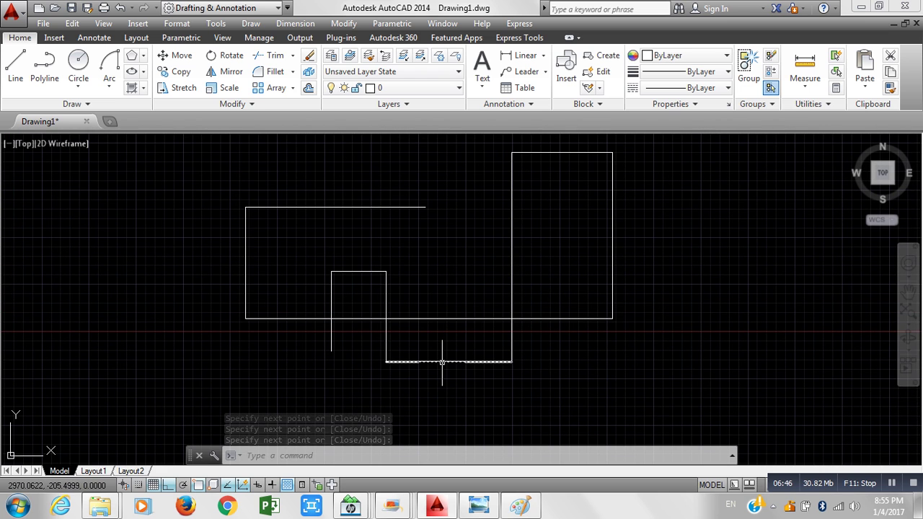
click(638, 412)
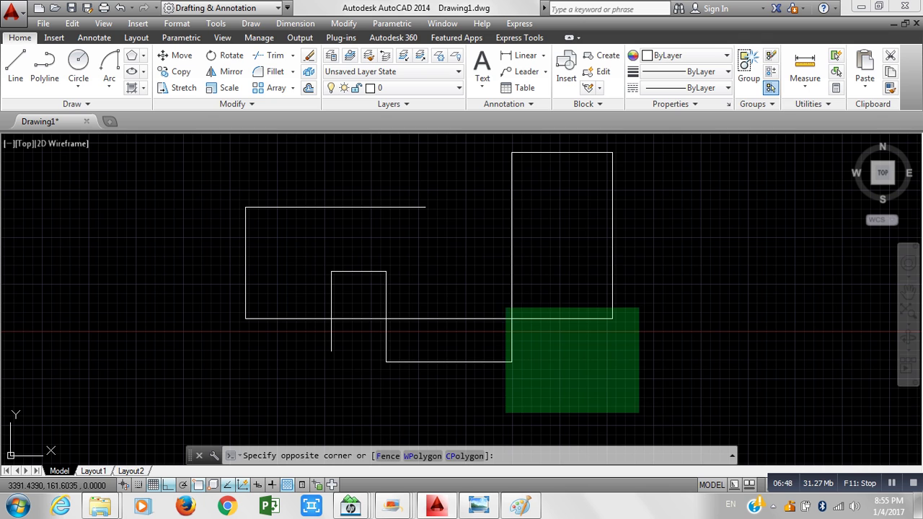
click(191, 148)
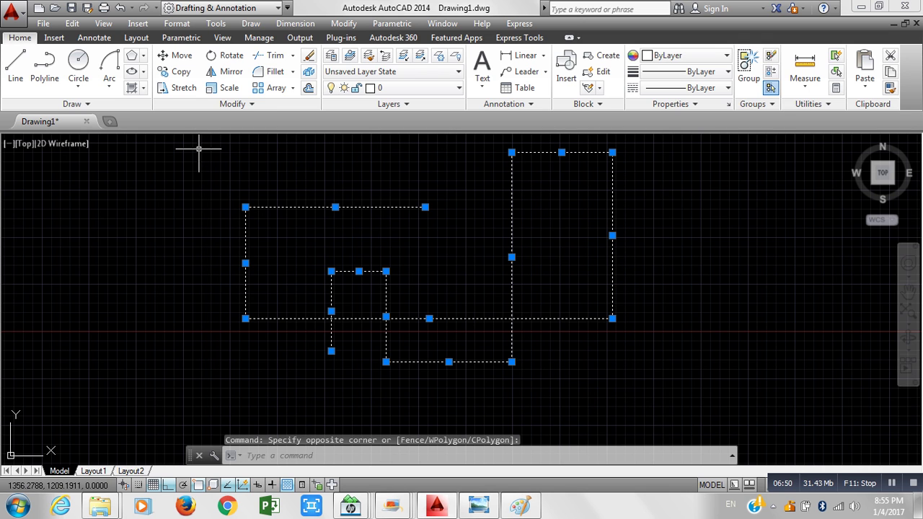
text(j)
key(Return)
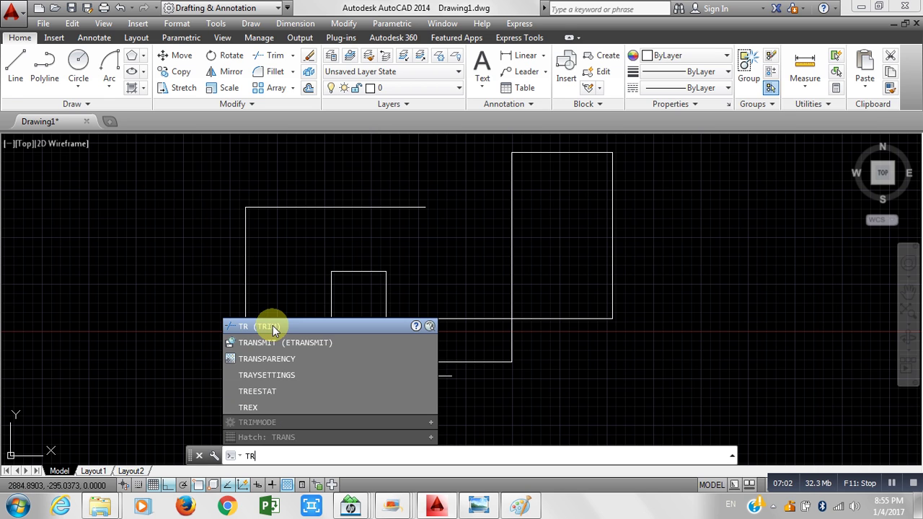
click(273, 328)
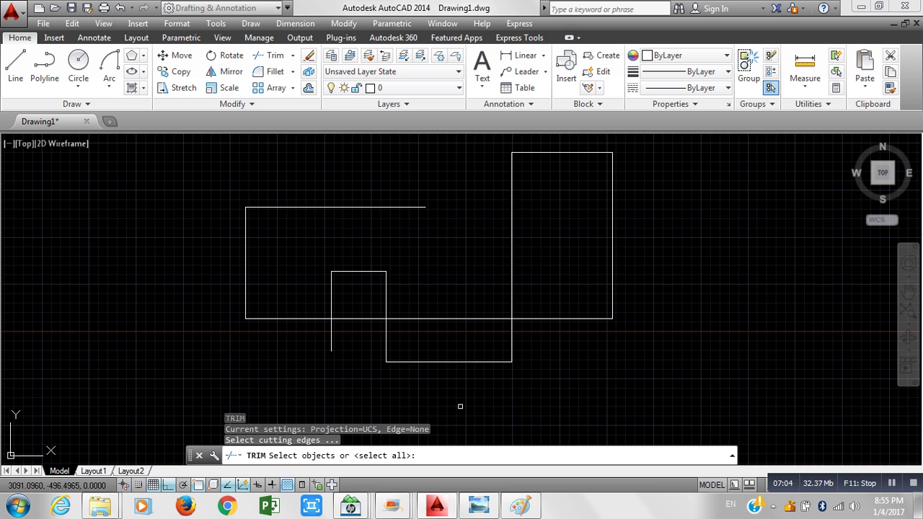
key(Return)
key(Return)
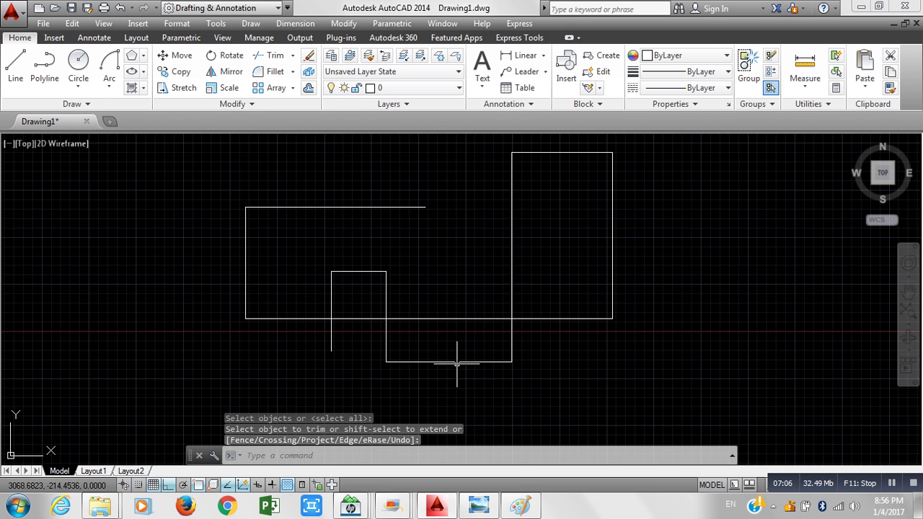
Trim away the lowest horizontal line, the two middle segments of the long horizontal line, and the tall vertical line above it.
text(tr)
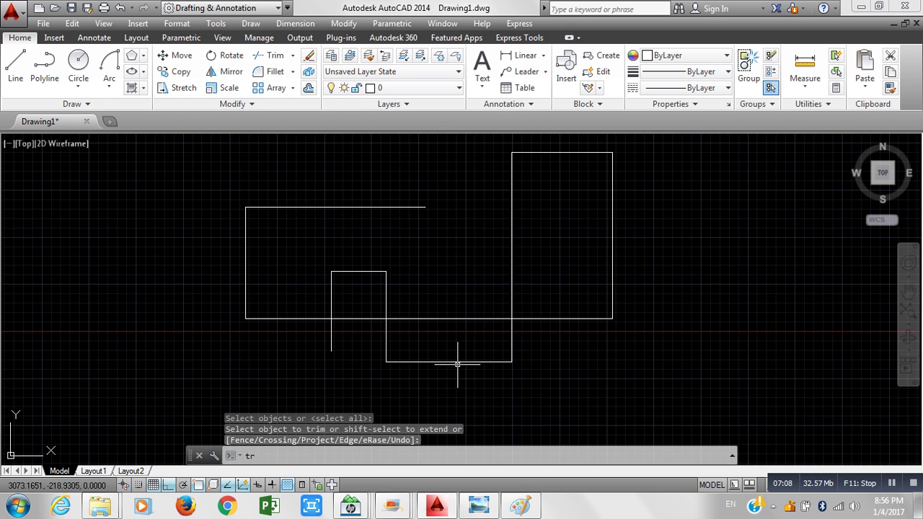
key(Return)
key(Return)
click(456, 362)
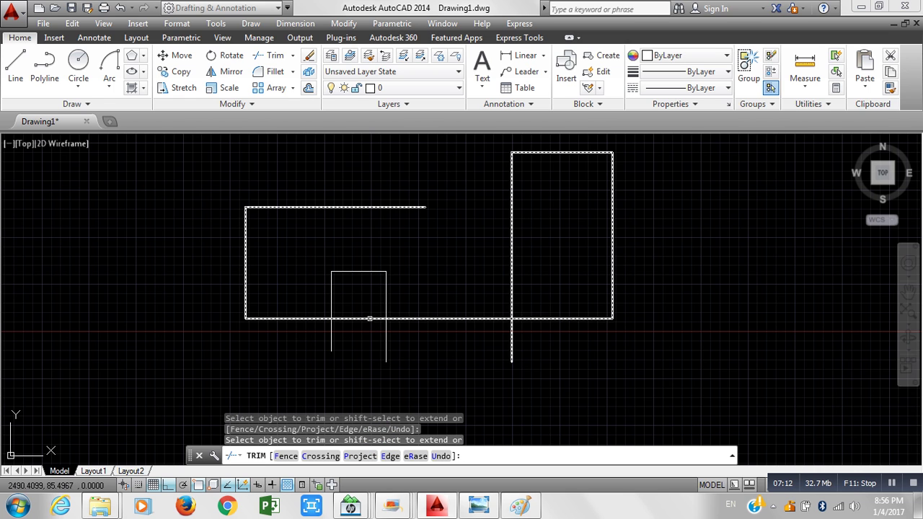
click(369, 318)
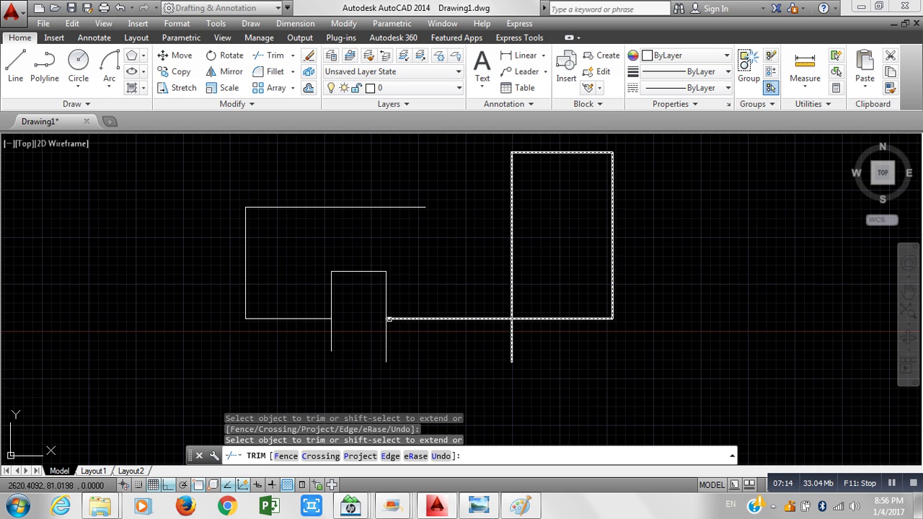
click(431, 318)
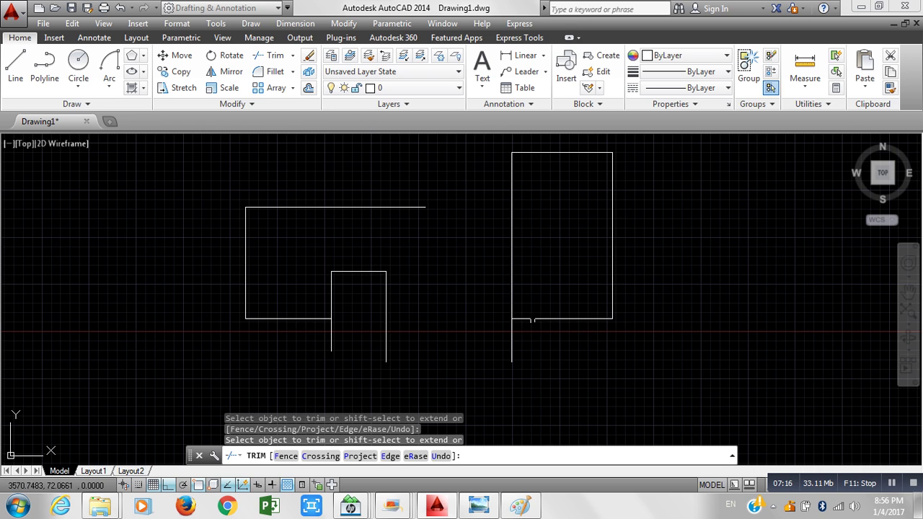
click(511, 305)
Erase the short vertical stub hanging below the right-hand shape.
click(510, 339)
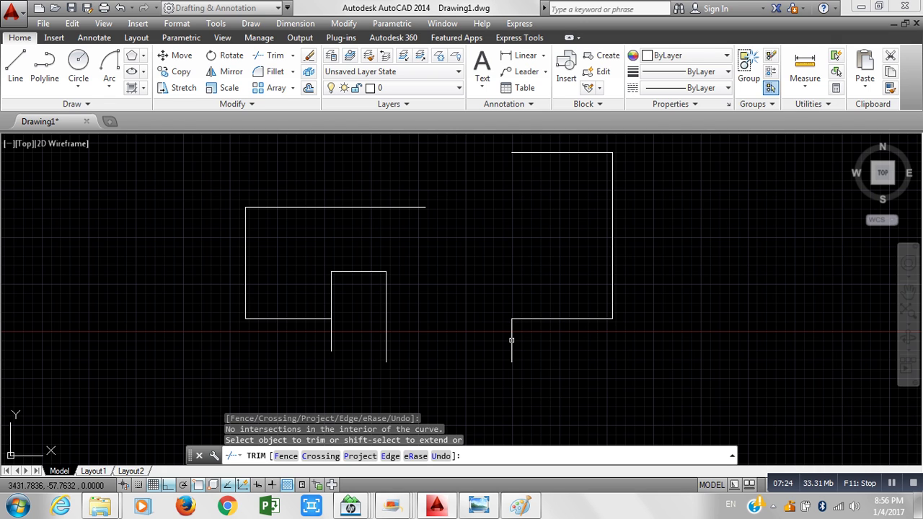
key(Escape)
click(511, 342)
key(Delete)
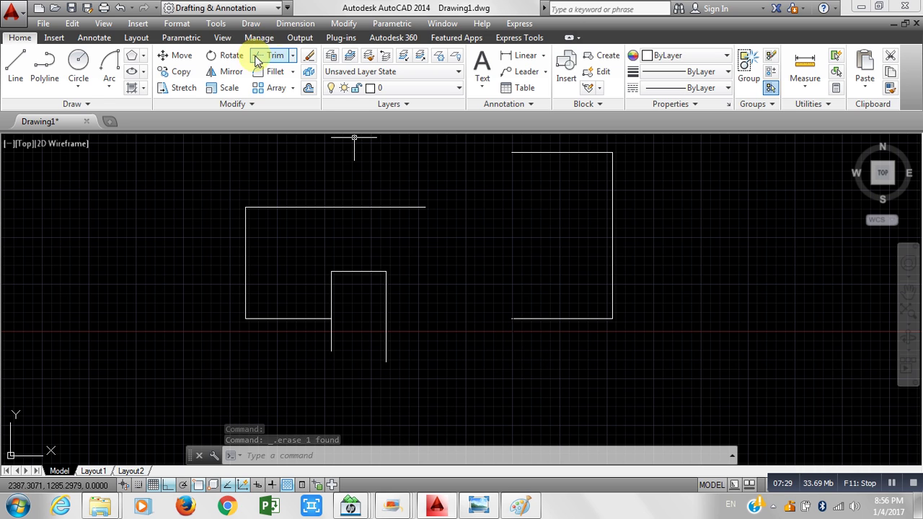
Remove the leftmost vertical line of the left-hand shape with Trim, using all objects as cutting edges.
click(275, 60)
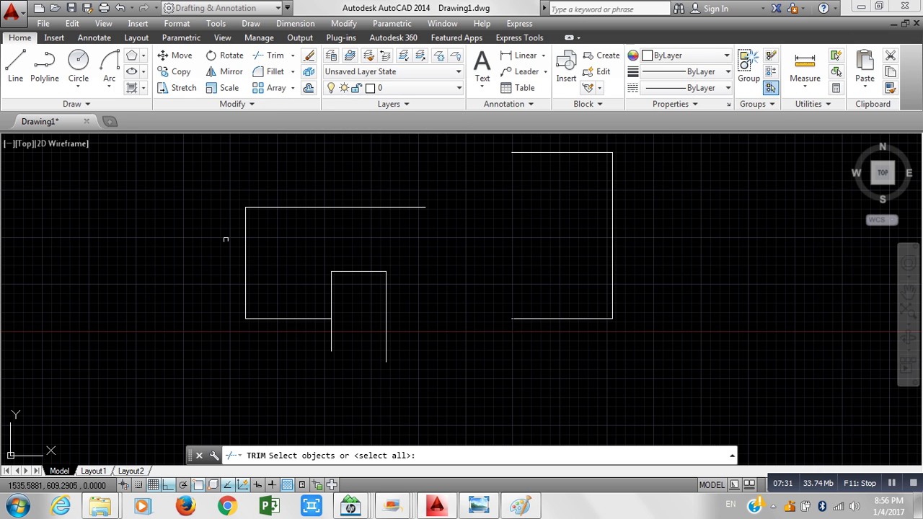
key(Return)
click(245, 254)
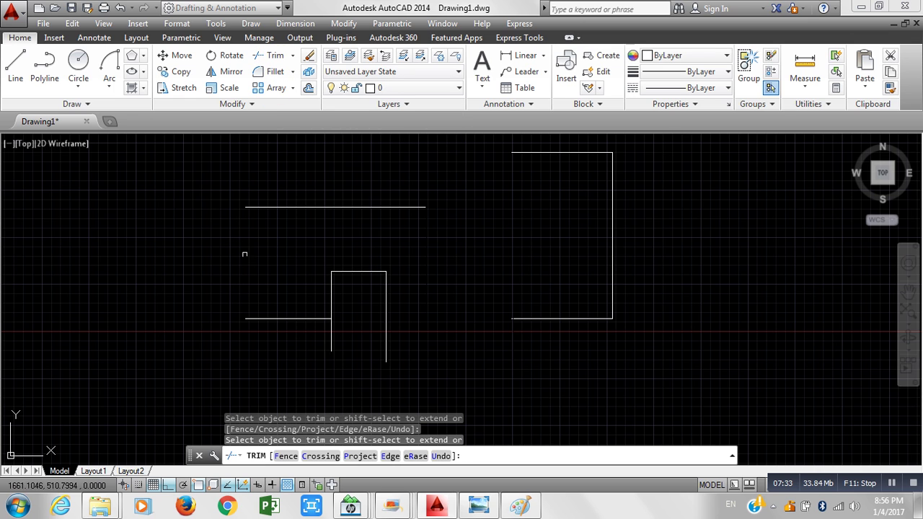
key(Return)
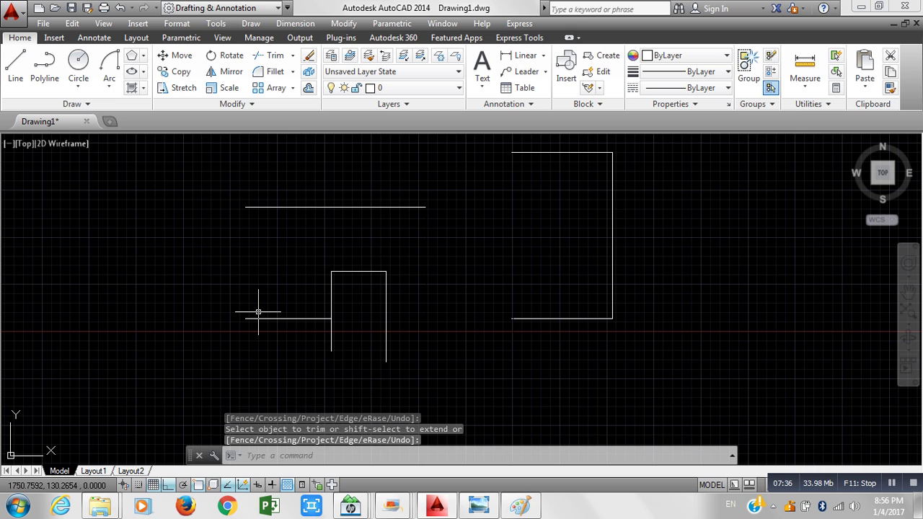
Remove the short horizontal line connecting the two inner verticals with Trim, using all objects as cutting edges.
text(tr)
key(Return)
key(Return)
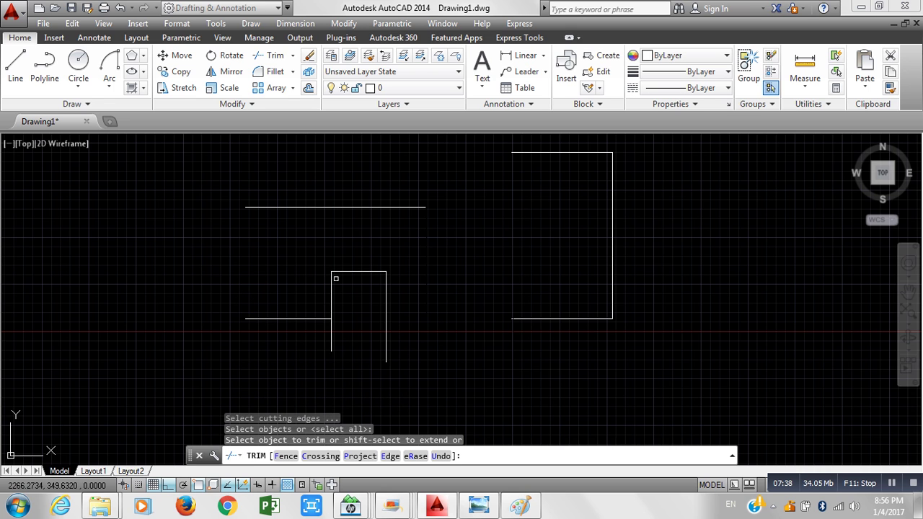
click(350, 272)
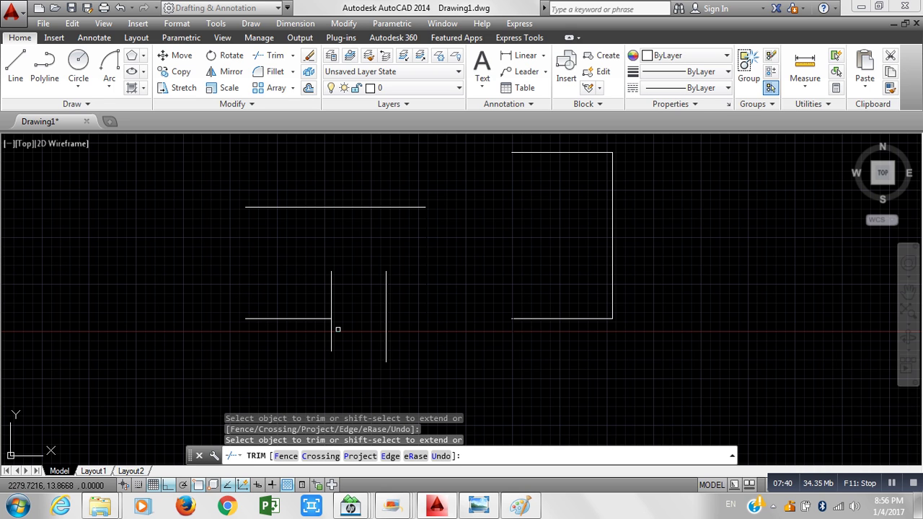
key(Return)
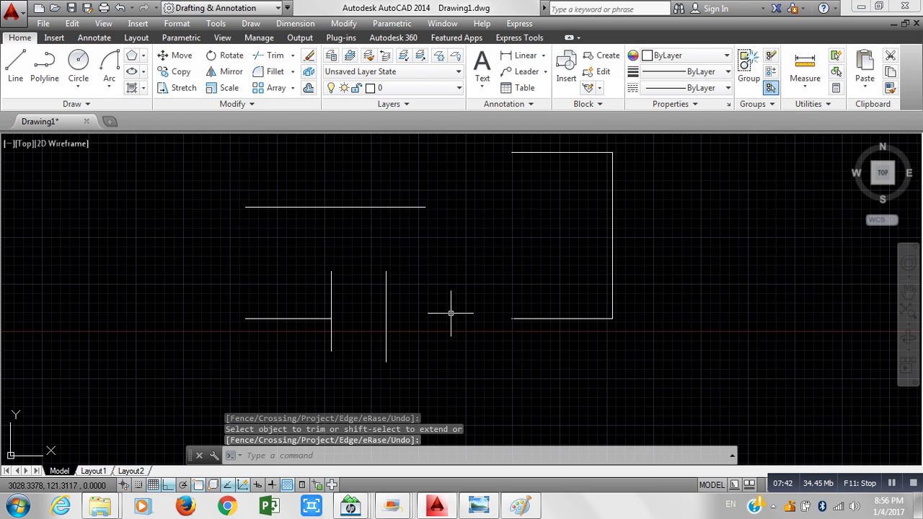
Erase all the remaining lines from the drawing.
middle_drag(450, 310, 449, 335)
click(650, 404)
click(222, 158)
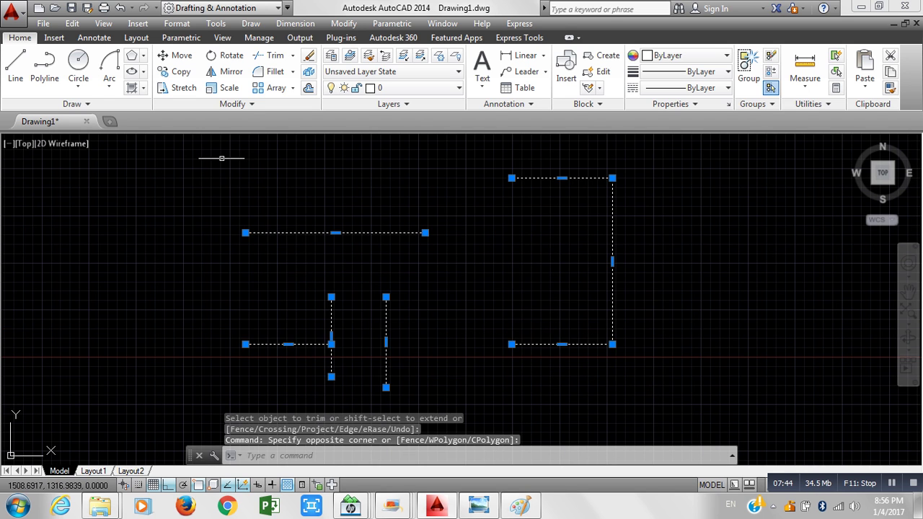
key(Delete)
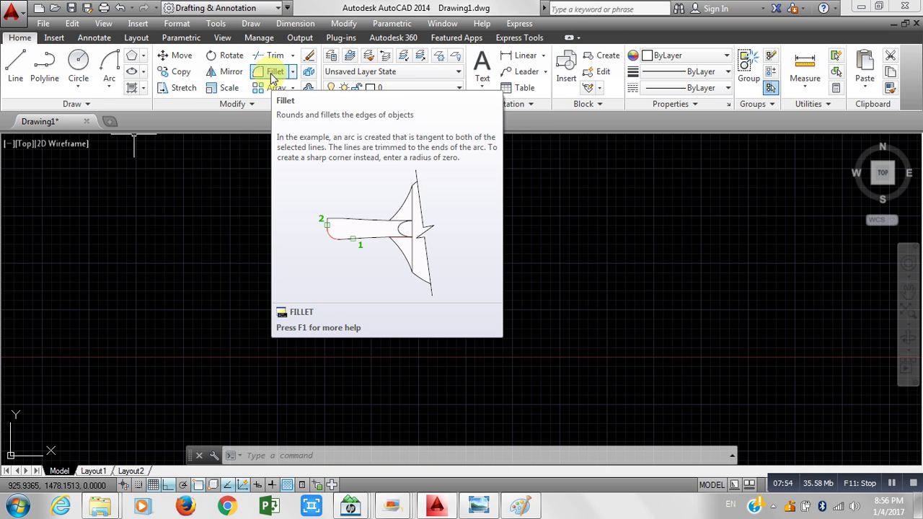
Draw a three-sided rectangular outline about 945 units high, open on its right side.
click(15, 62)
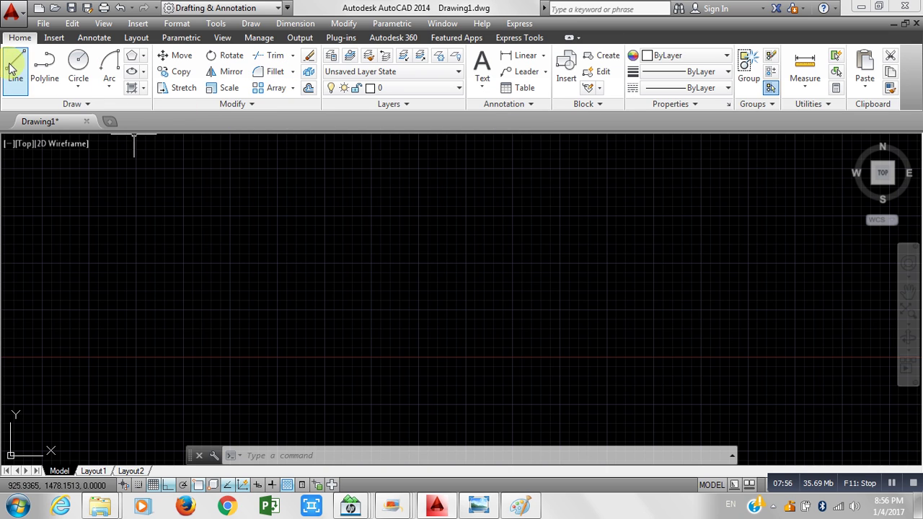
click(474, 227)
click(216, 227)
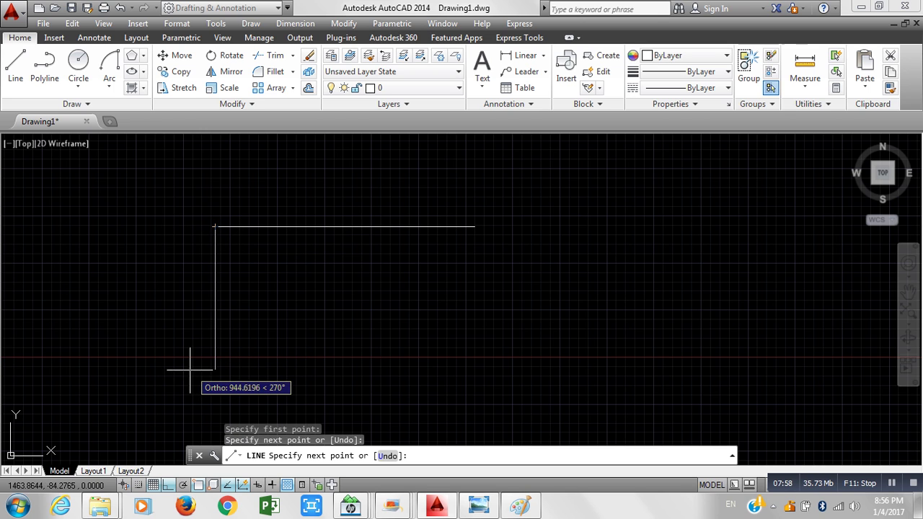
click(216, 369)
click(457, 370)
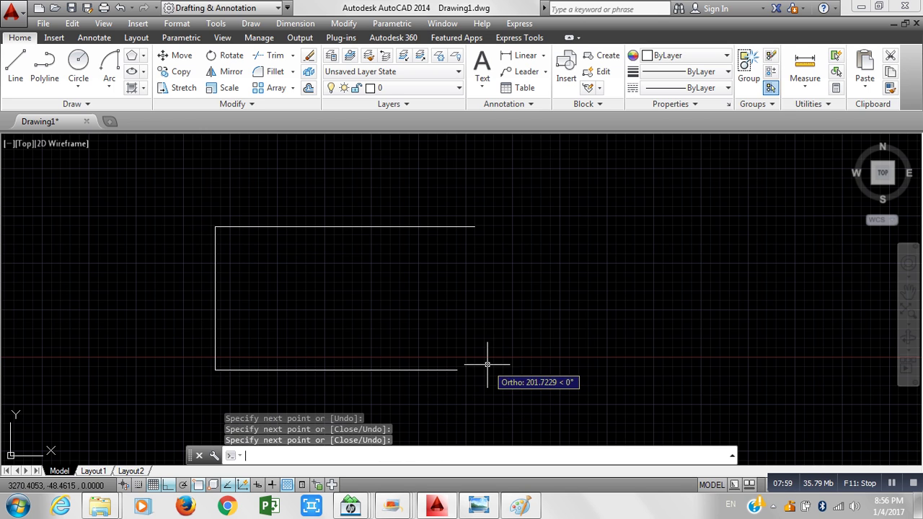
key(Return)
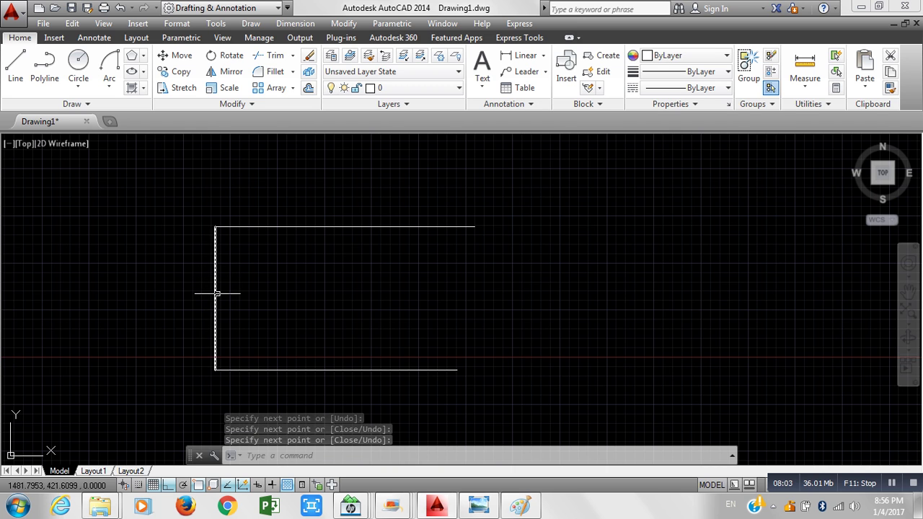
Draw a circle of radius 20 tangent to the outline's upper and left lines, and erase it again.
click(77, 90)
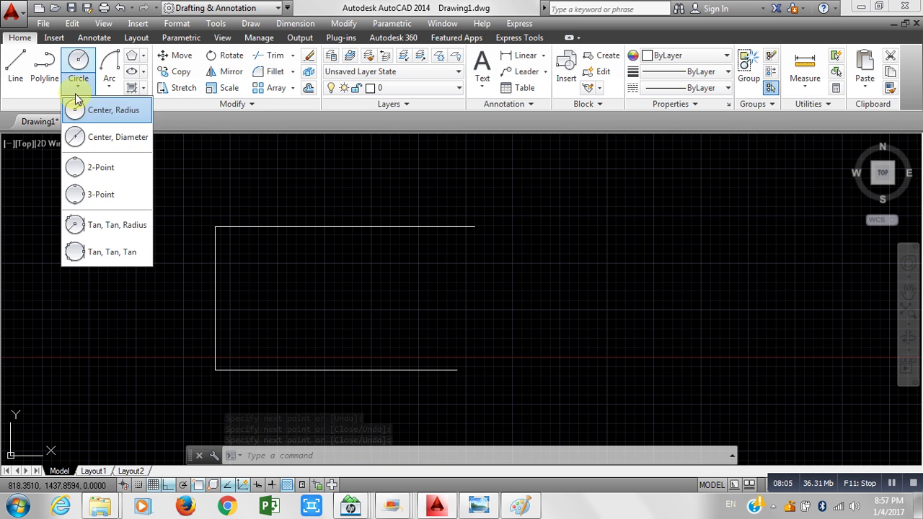
click(101, 224)
click(254, 226)
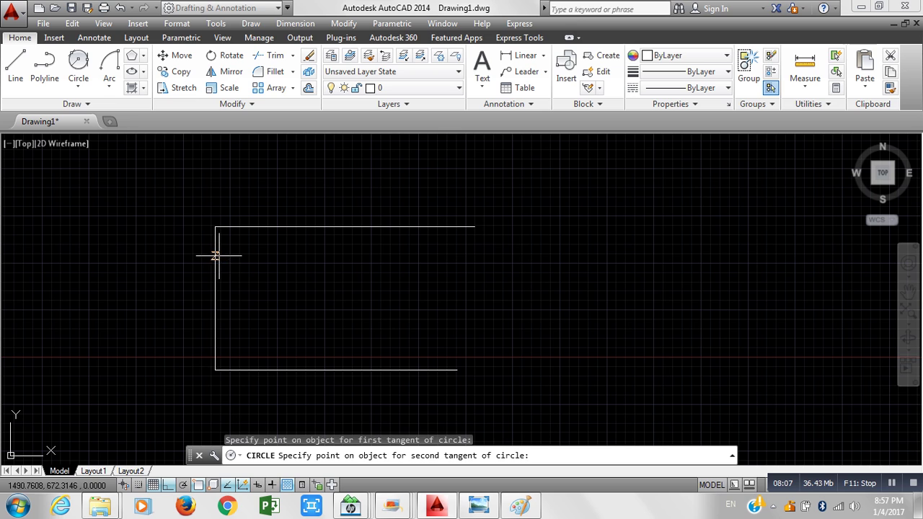
click(215, 255)
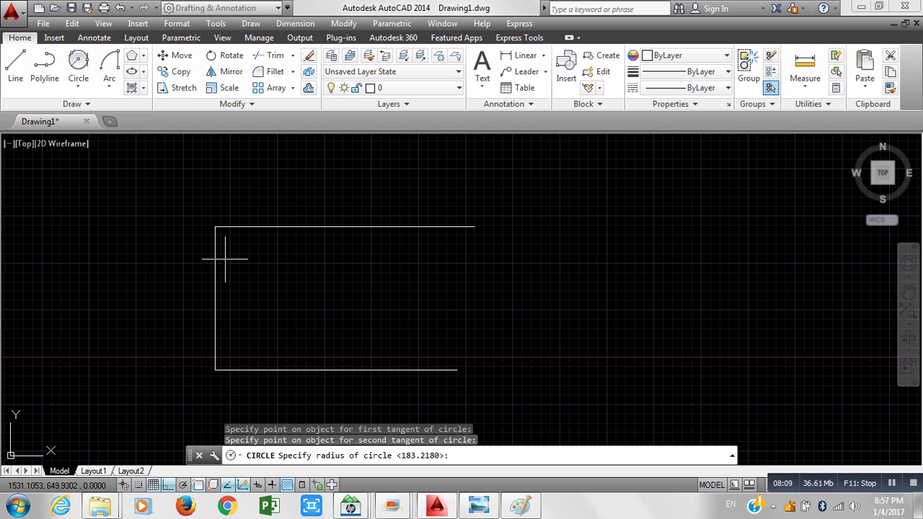
text(20)
key(Return)
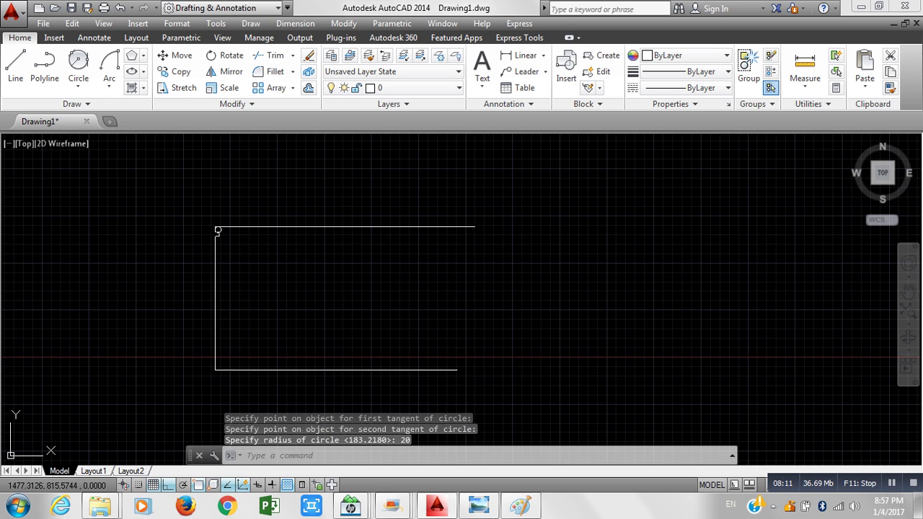
click(217, 229)
key(Delete)
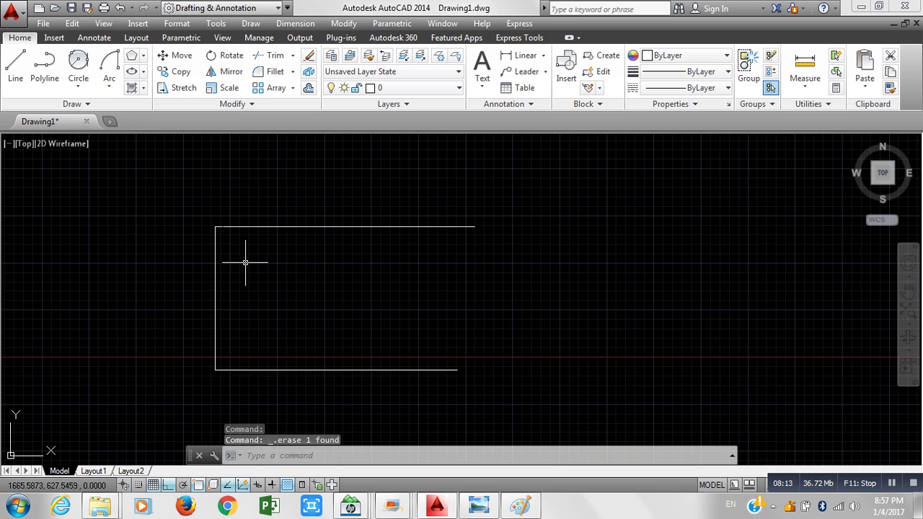
Draw a Tan, Tan, Radius circle of radius 100 tangent to the outline's upper and left lines.
click(78, 64)
click(228, 226)
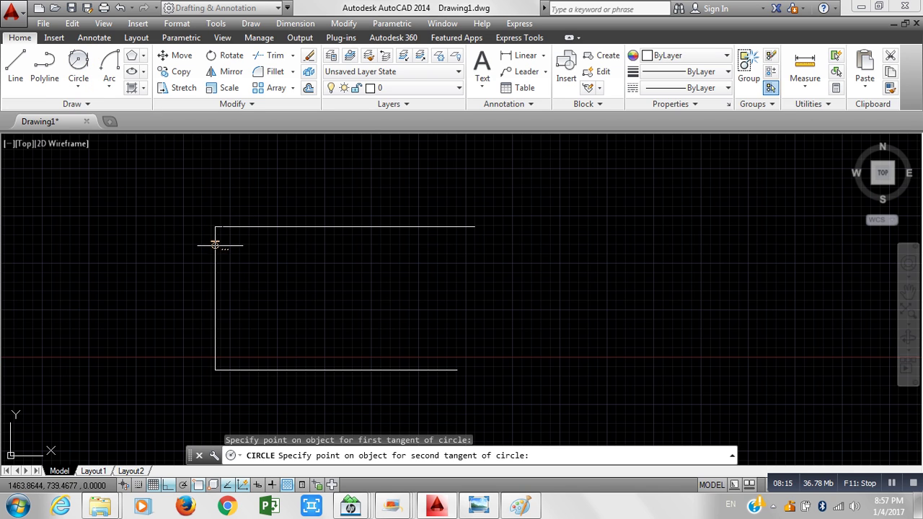
click(214, 246)
text(100)
key(Return)
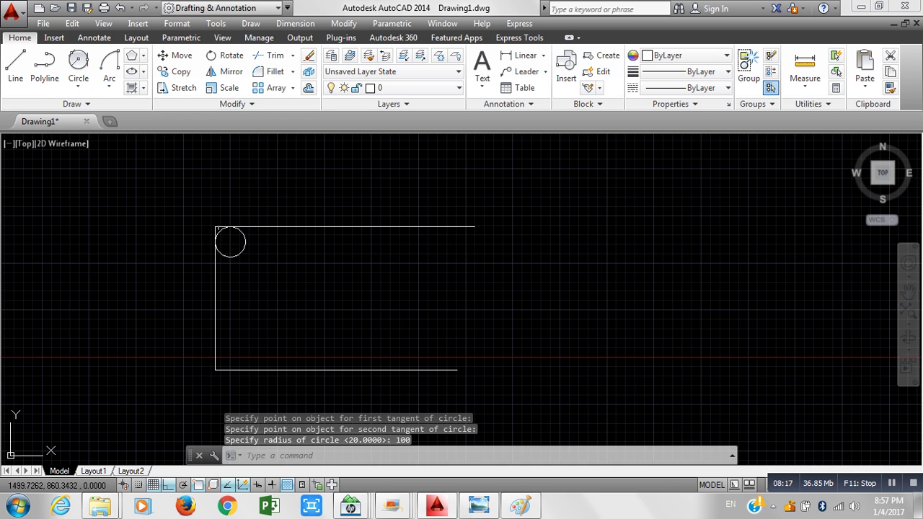
Trim the circle's inner arc and the two line ends beyond the tangent points, leaving a rounded upper-left corner on the outline.
scroll(216, 229, up, 8)
scroll(214, 232, down, 2)
middle_drag(215, 232, 219, 213)
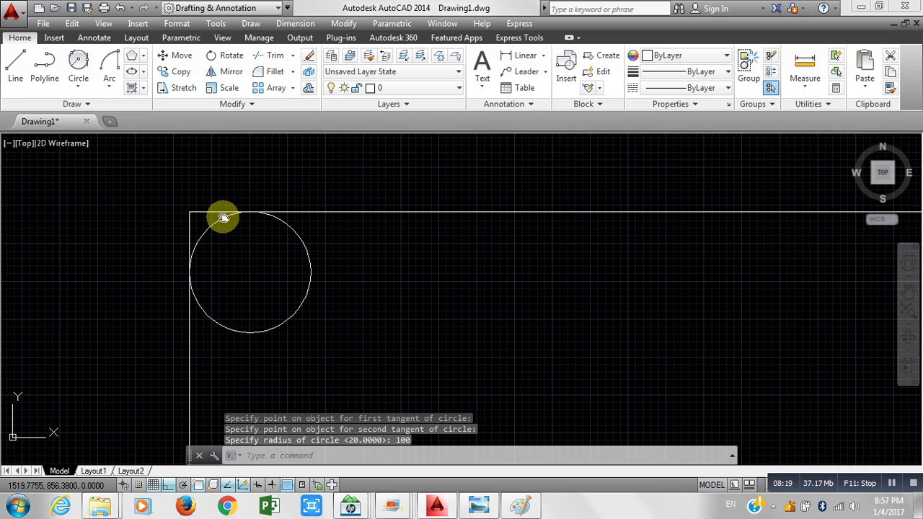
text(TR)
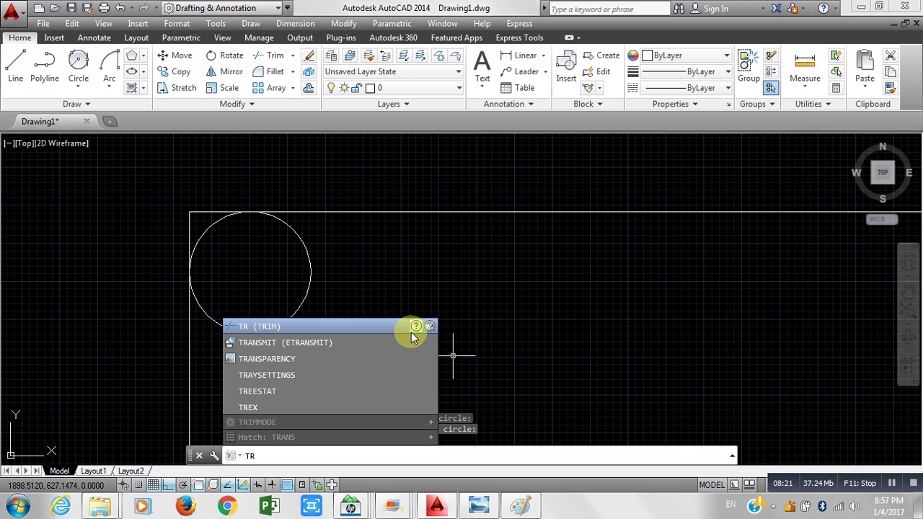
key(Return)
key(Return)
click(313, 325)
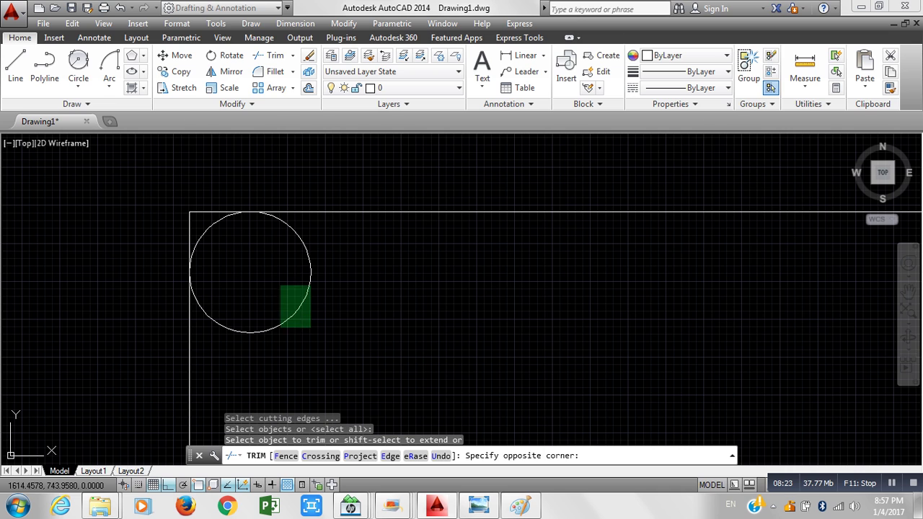
click(279, 274)
click(204, 213)
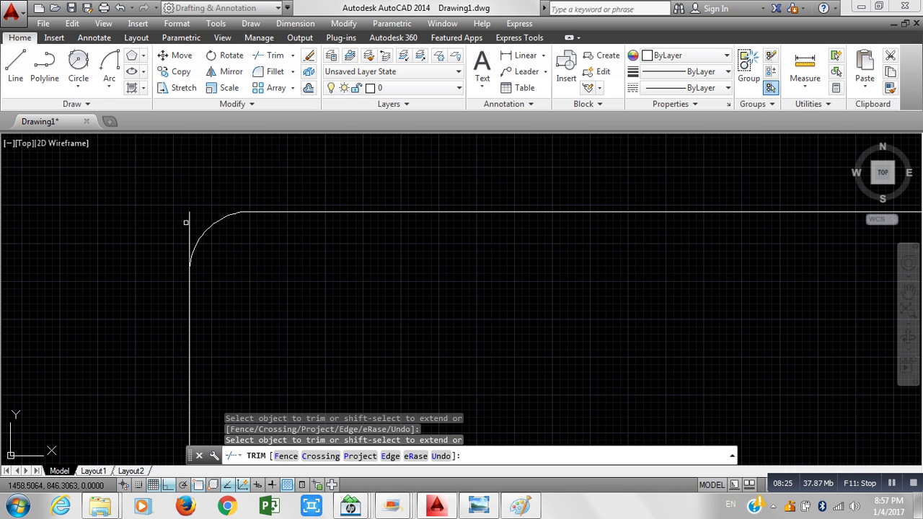
click(189, 224)
key(Return)
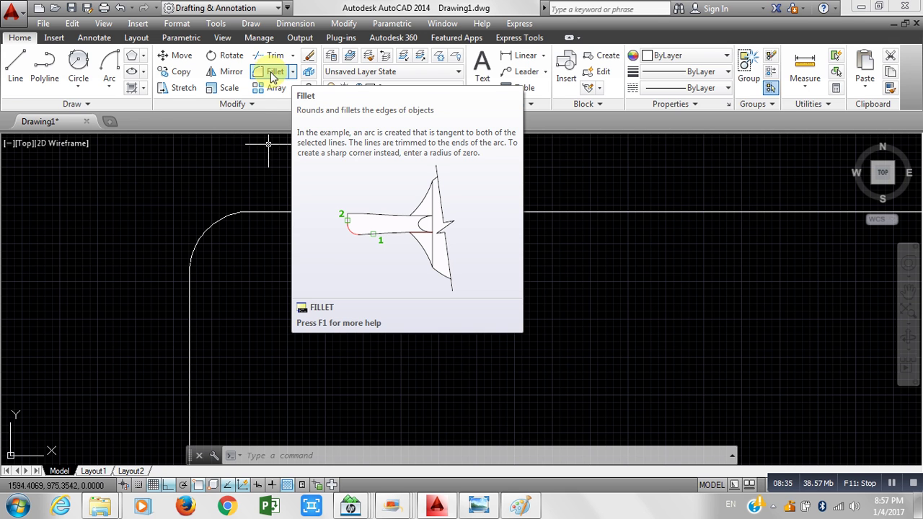
Erase the whole three-sided outline together with its rounded corner arc.
scroll(248, 241, up, 5)
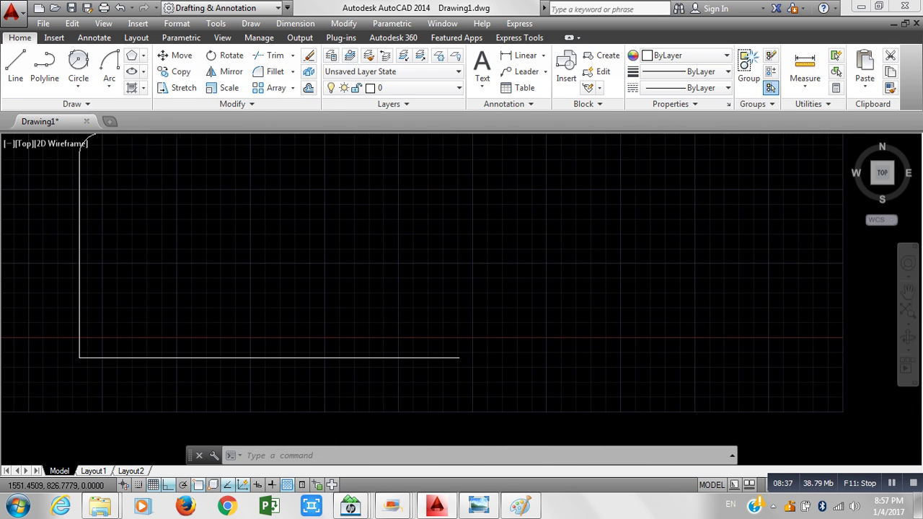
middle_drag(109, 181, 109, 258)
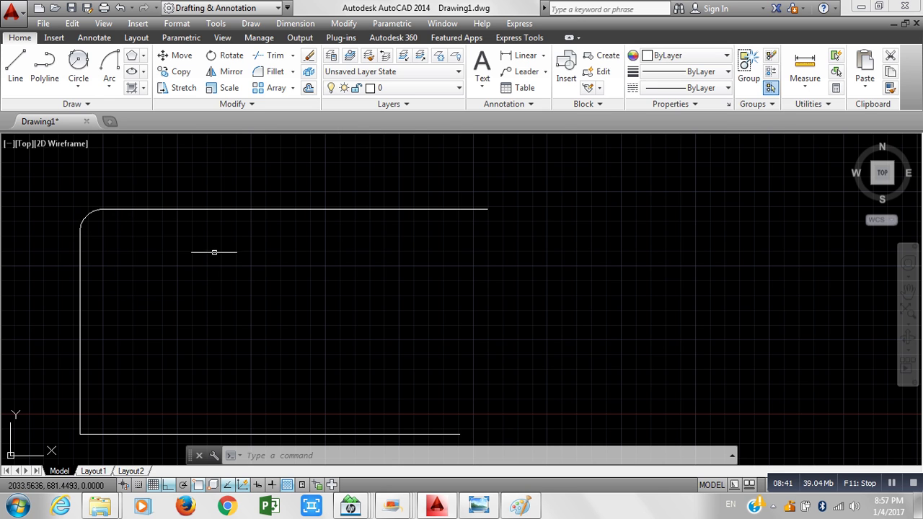
middle_drag(214, 252, 218, 238)
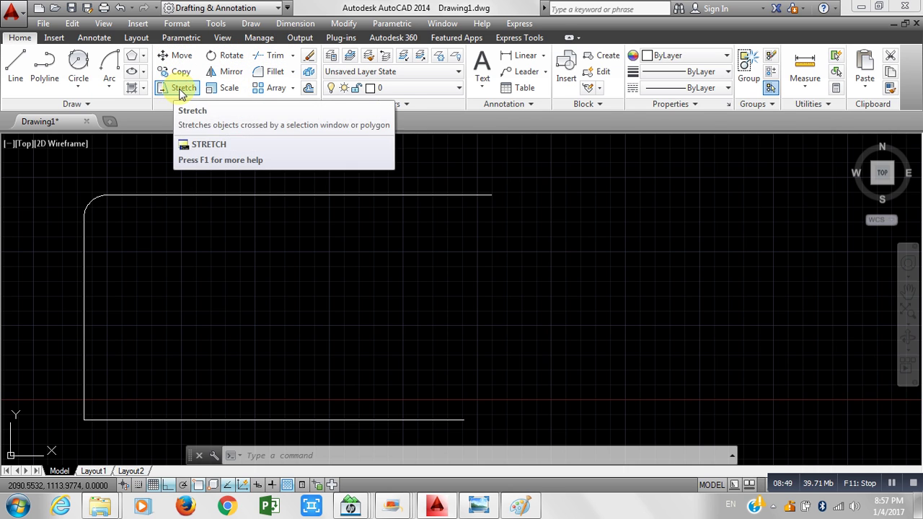
click(255, 439)
click(69, 187)
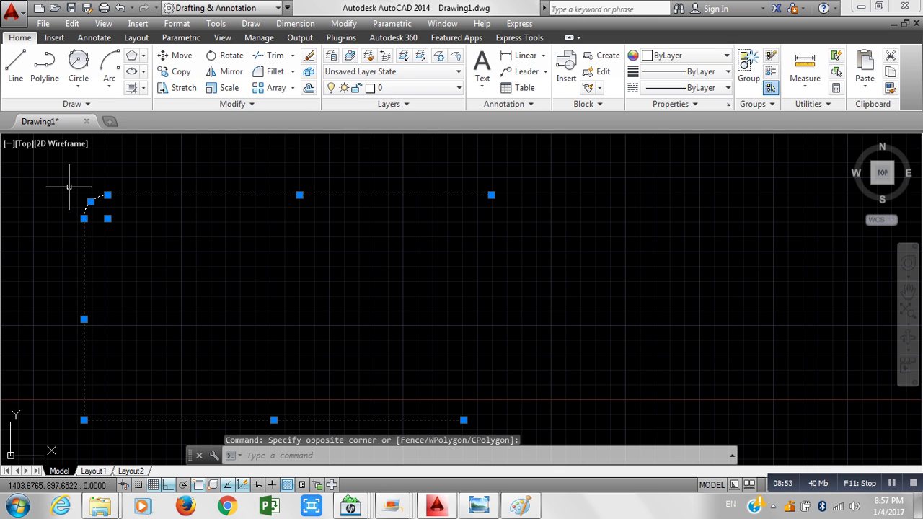
key(Delete)
Start a new circle with the Center, Radius method.
click(78, 86)
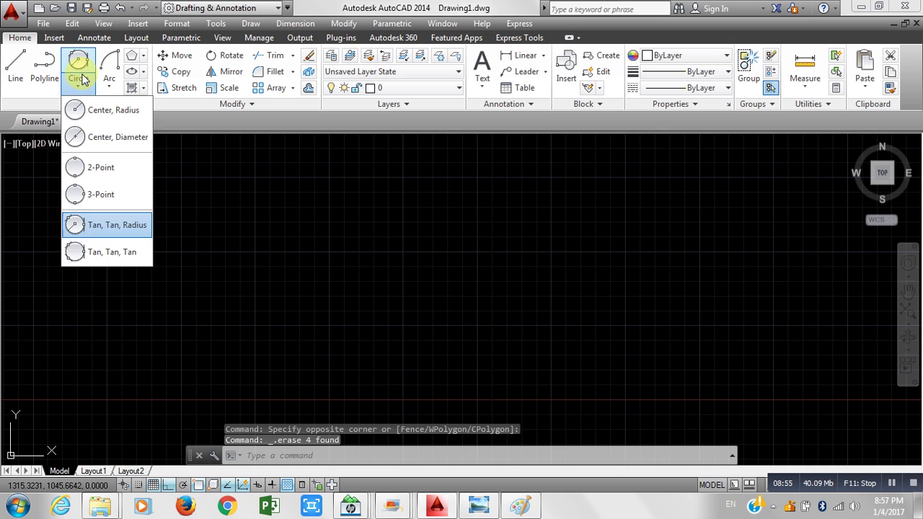
click(78, 108)
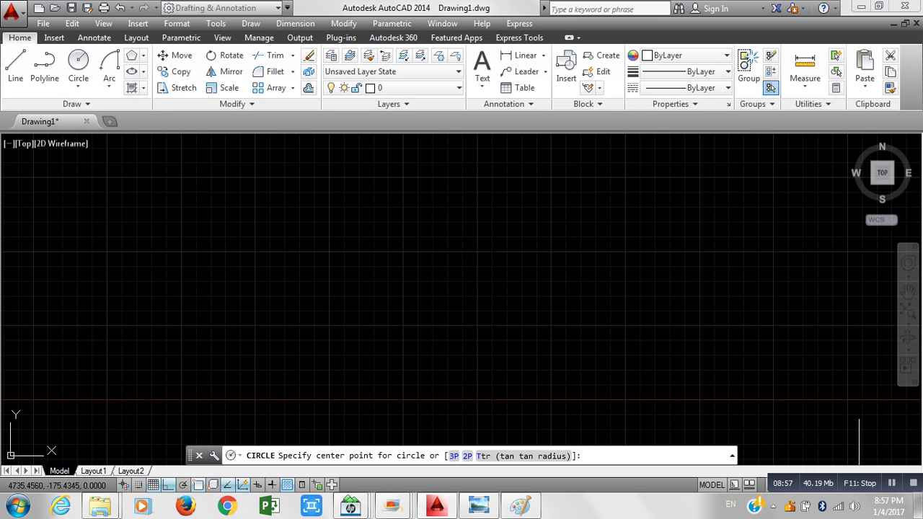